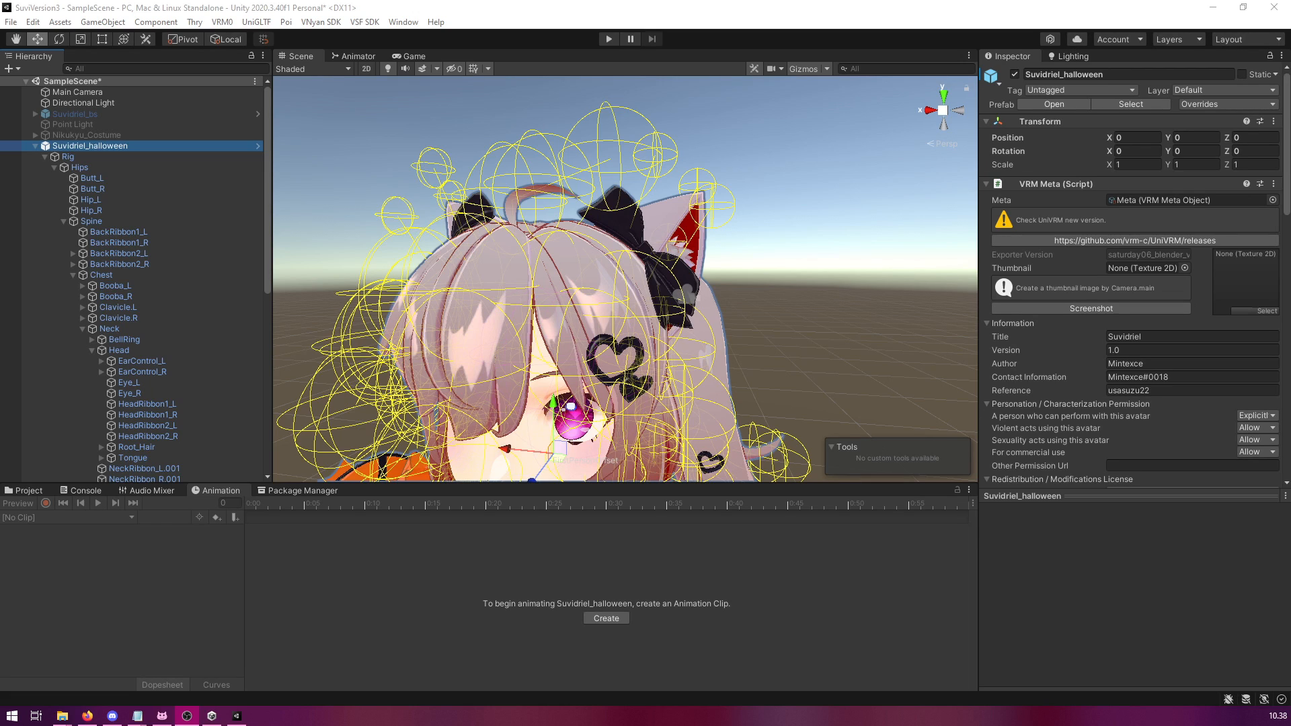
Examine the left ear's bone hierarchy under Head, from EarControl_L through Ear1_L to Ear2_L.
scroll(198, 243, down, 4)
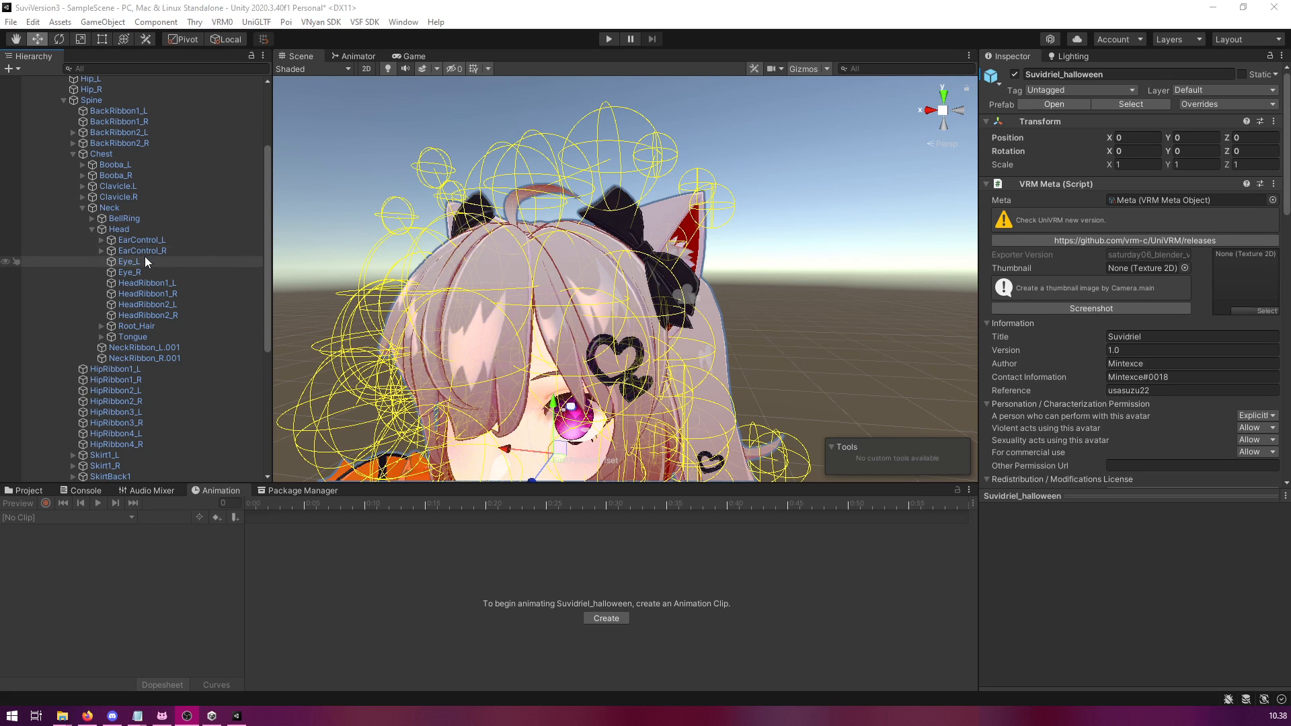
click(134, 240)
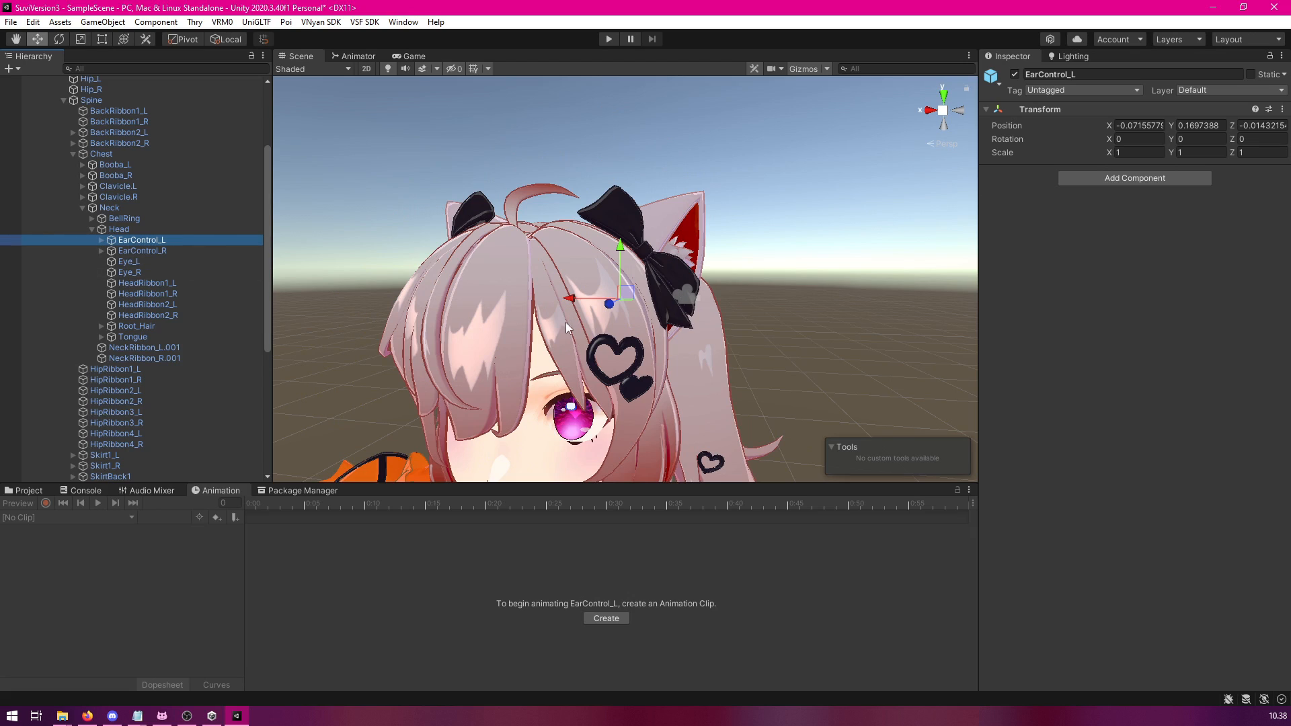
click(102, 240)
click(111, 251)
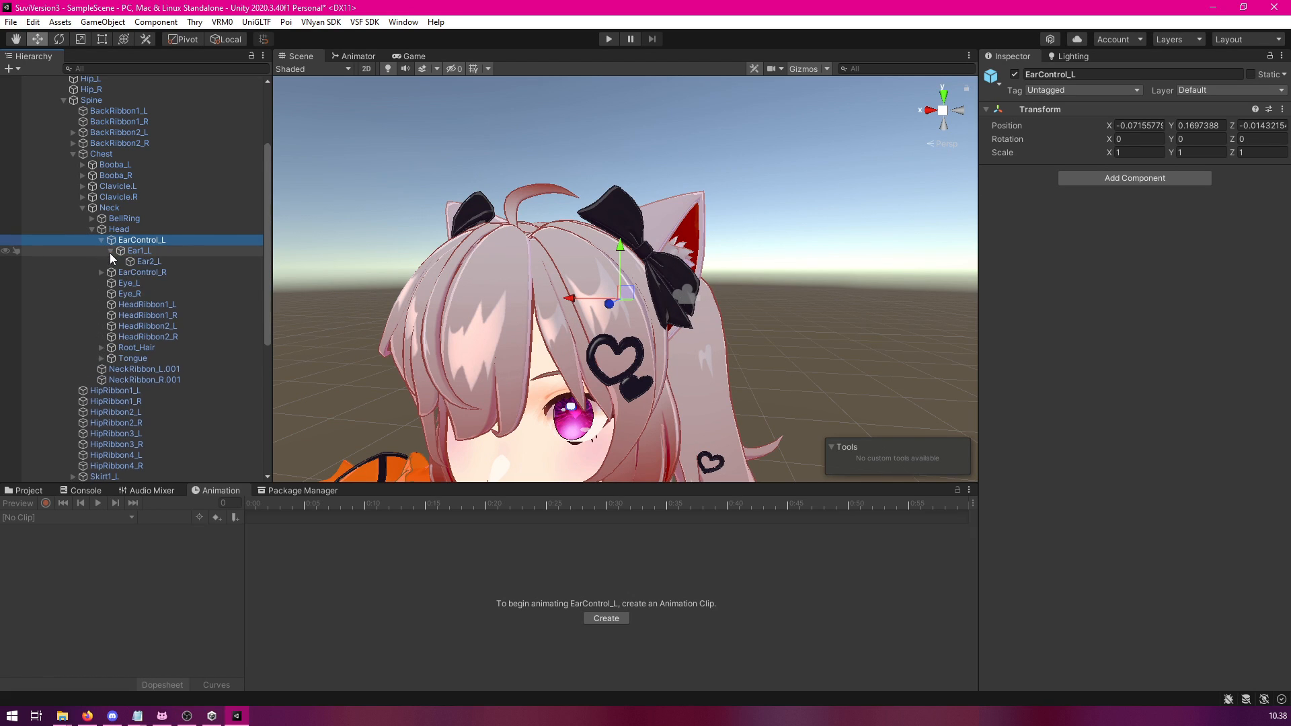
click(150, 250)
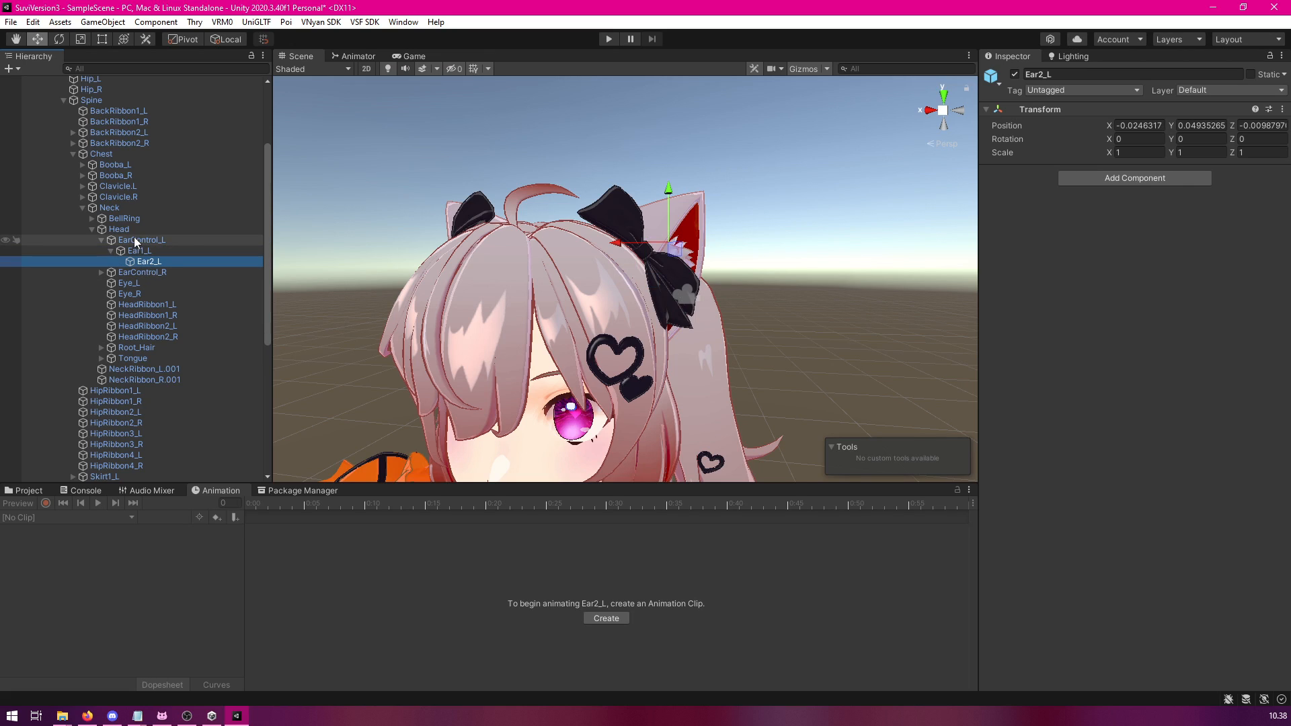
click(141, 240)
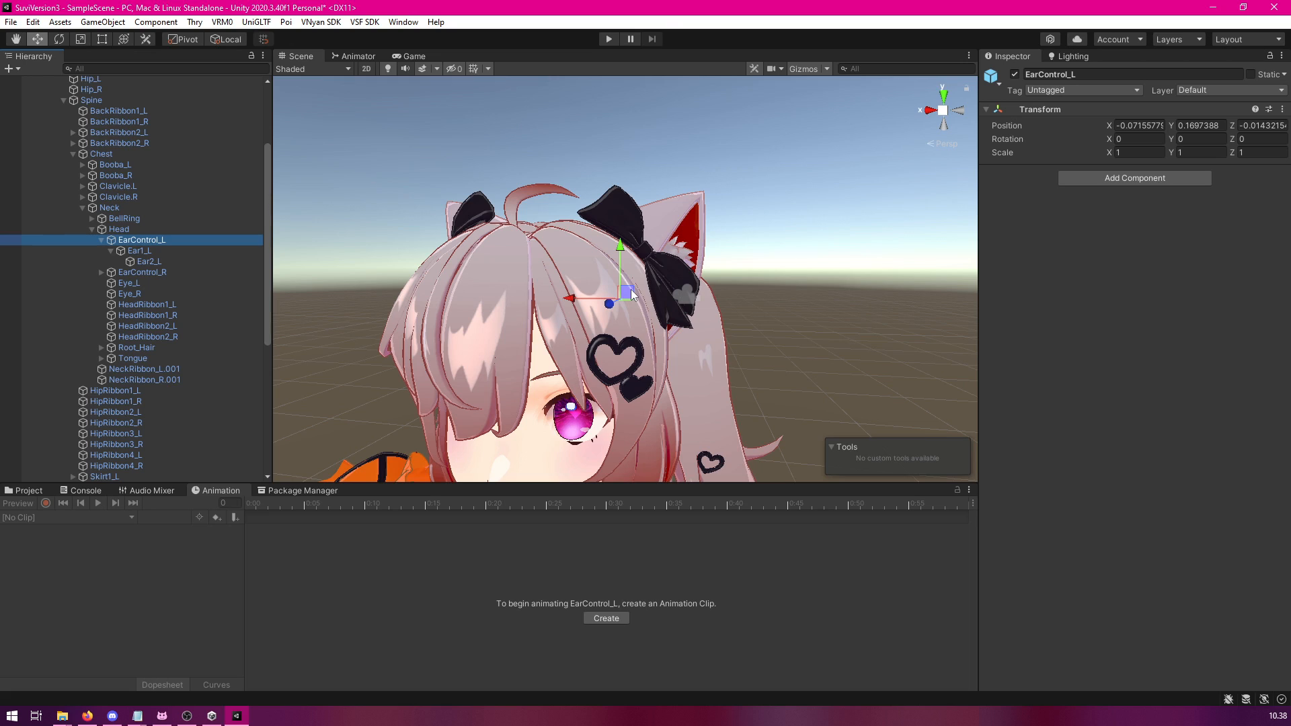
scroll(154, 347, down, 7)
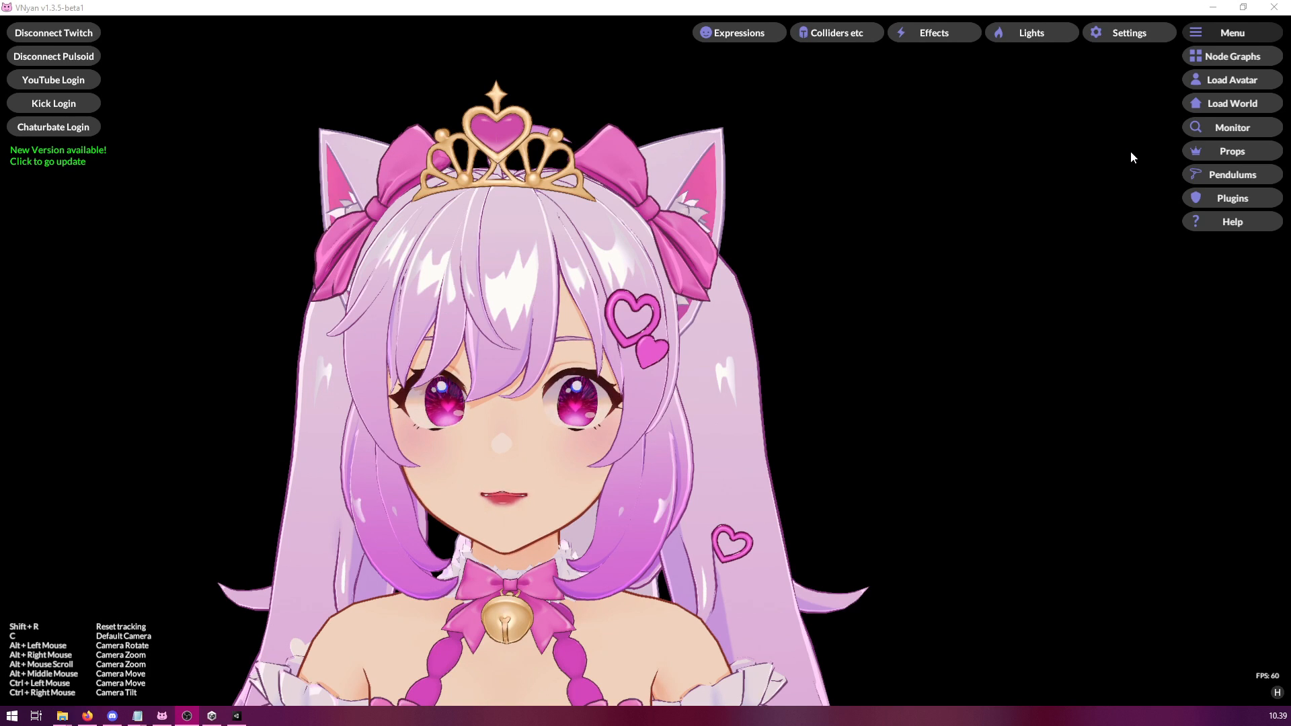
In VNyan, add a pendulum chain with 2 pendulums and name it EarLeft.
click(1233, 177)
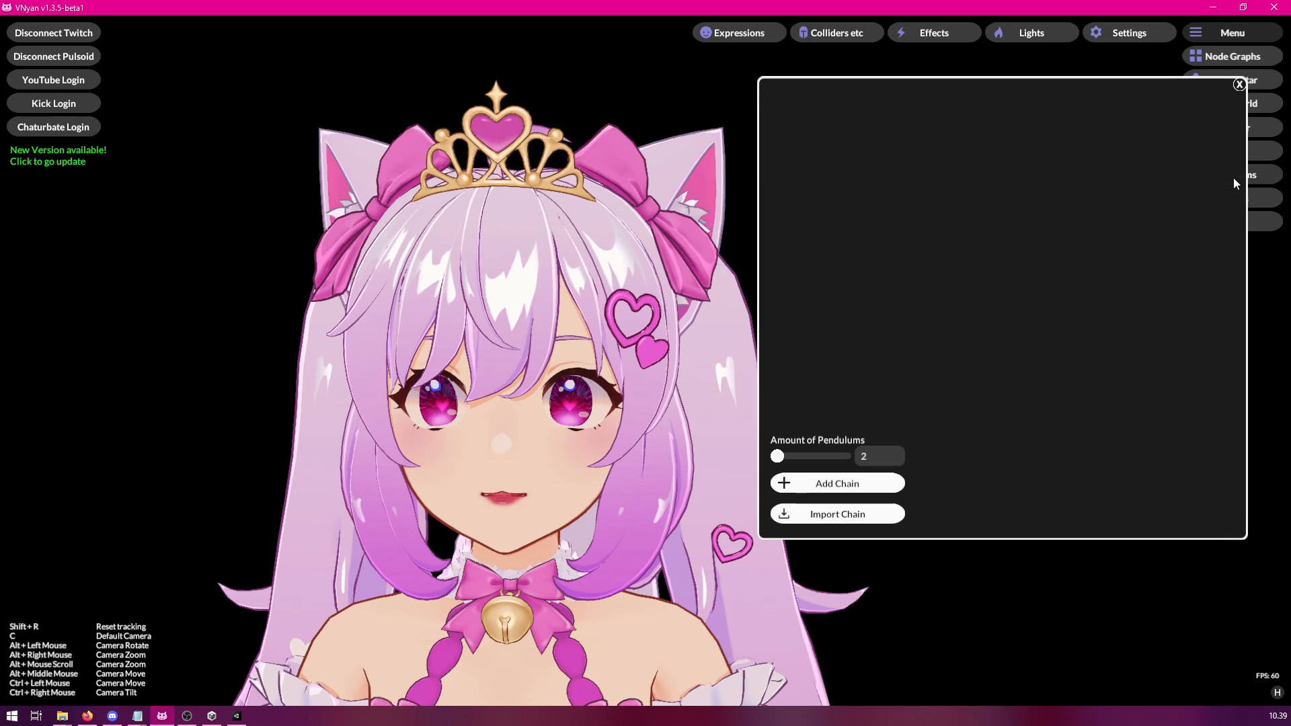
drag(1013, 117, 919, 120)
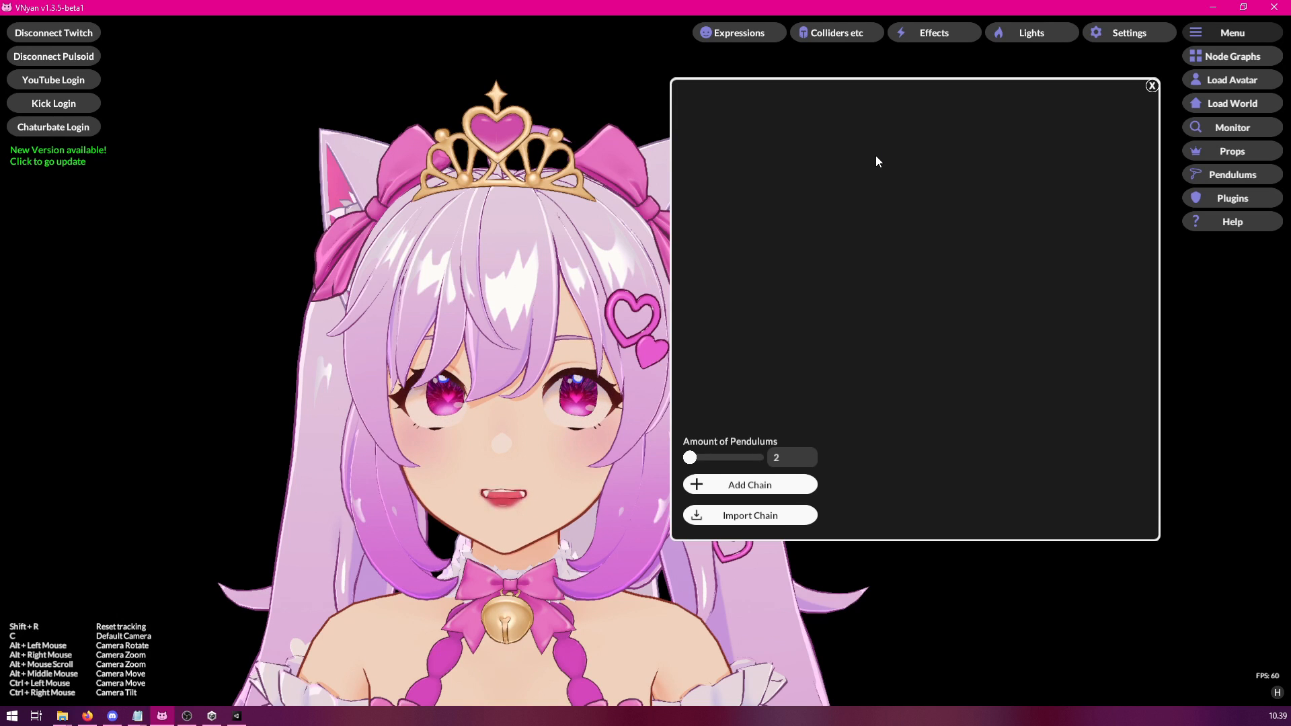
drag(877, 157, 934, 183)
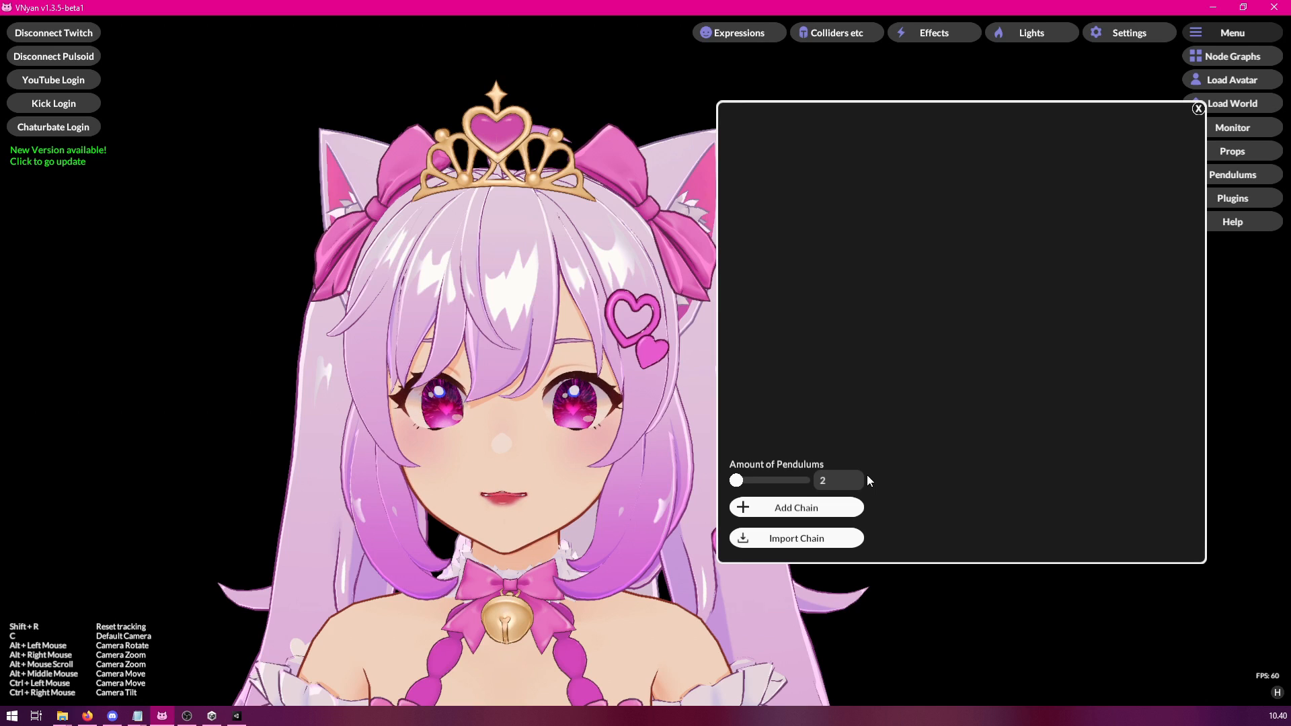
click(789, 509)
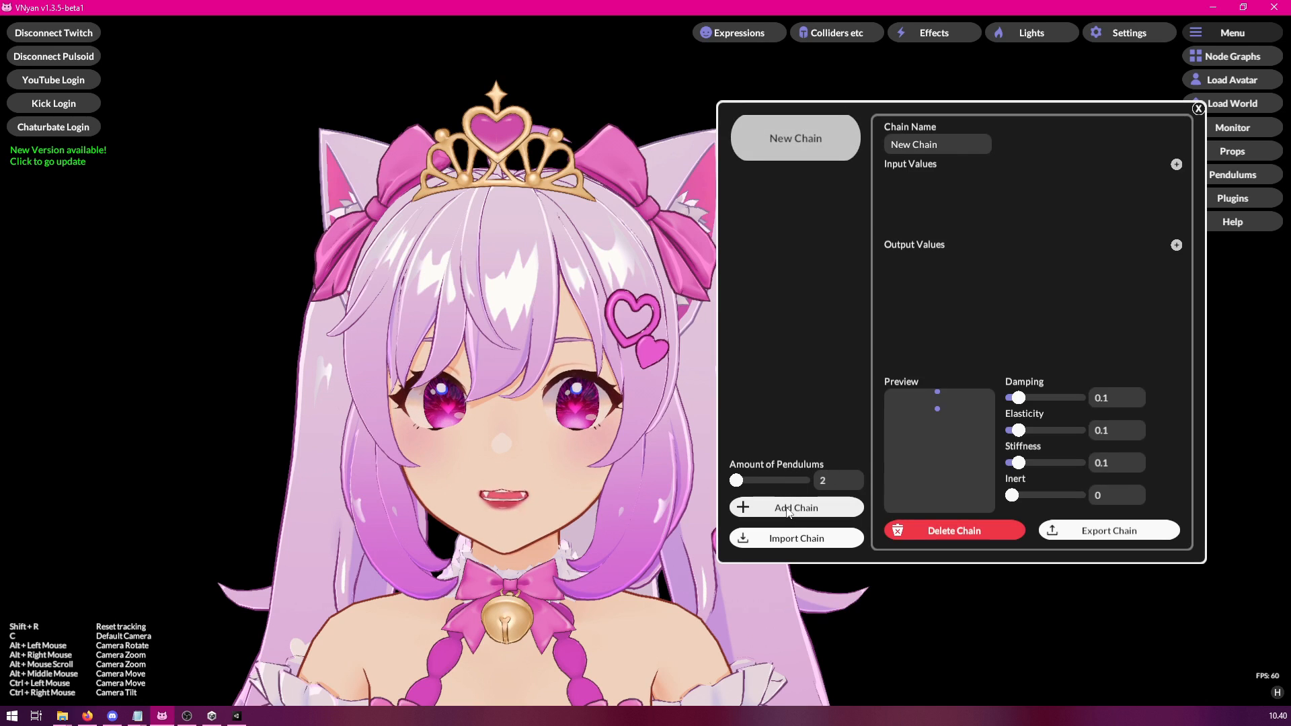
click(950, 145)
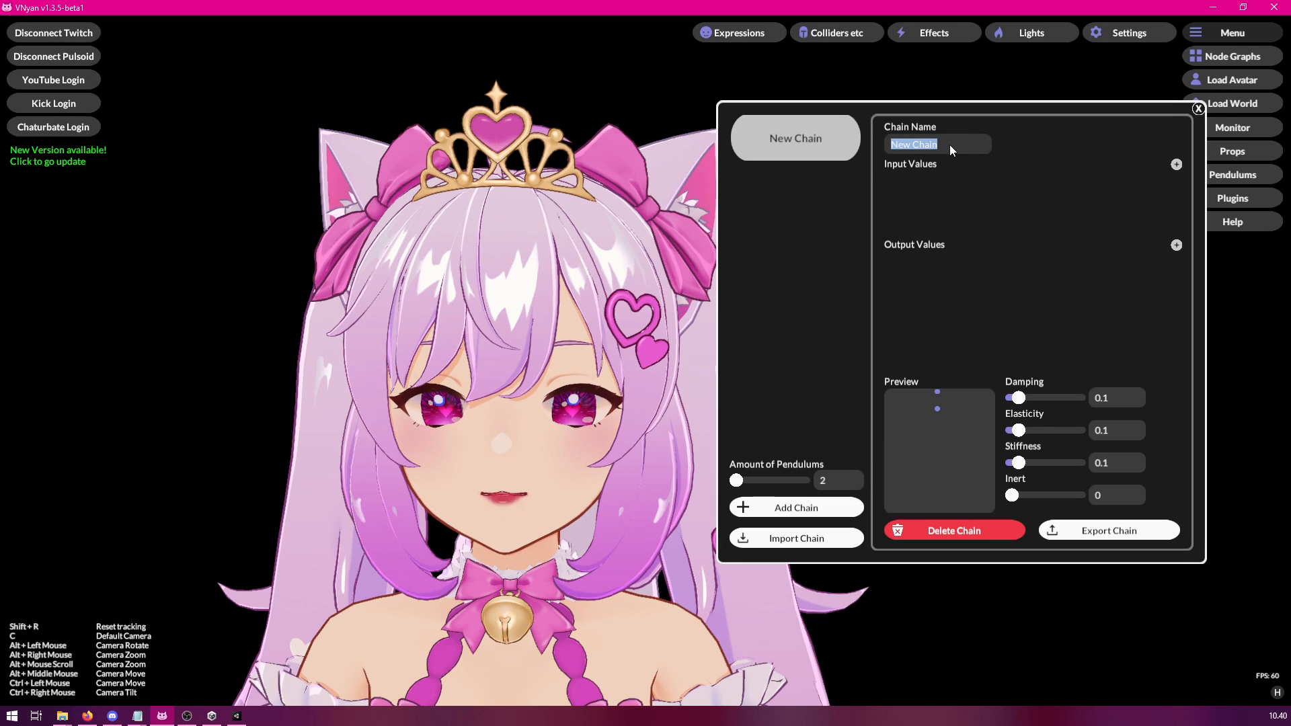
text(EarLeft)
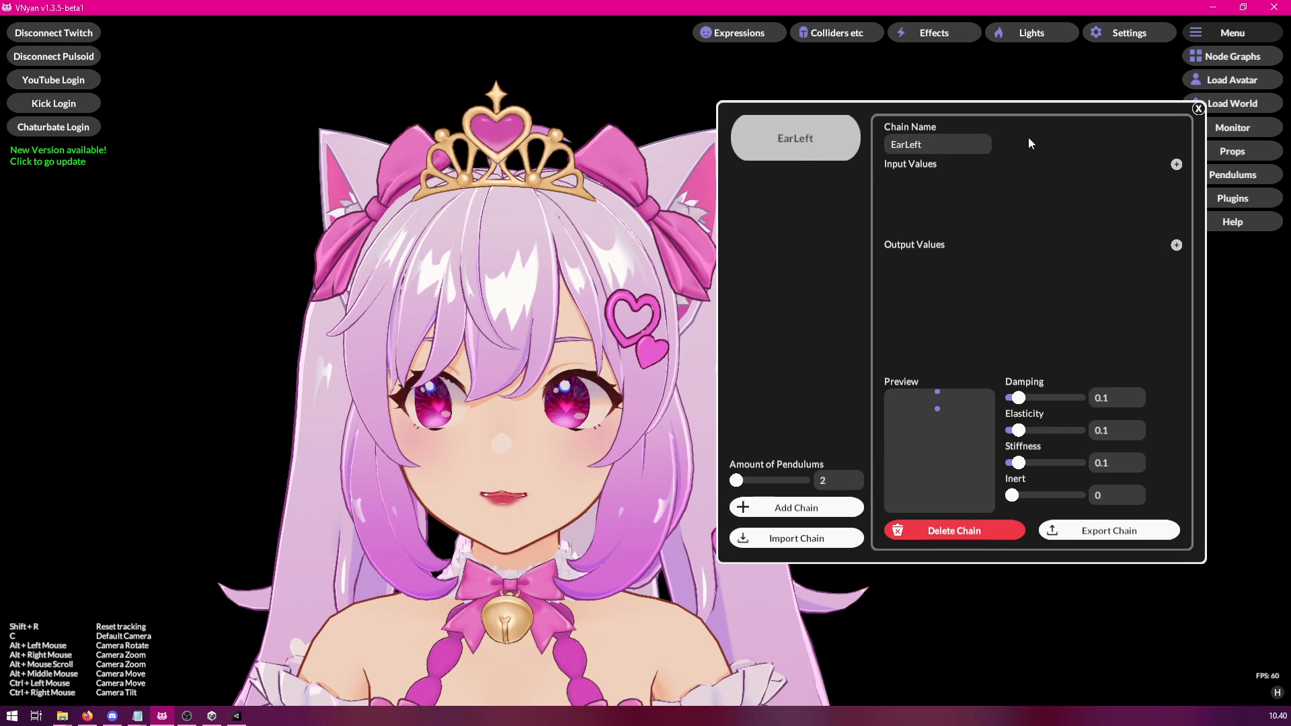
Add an input value to the EarLeft chain and look through the monitored blendshapes.
click(1175, 166)
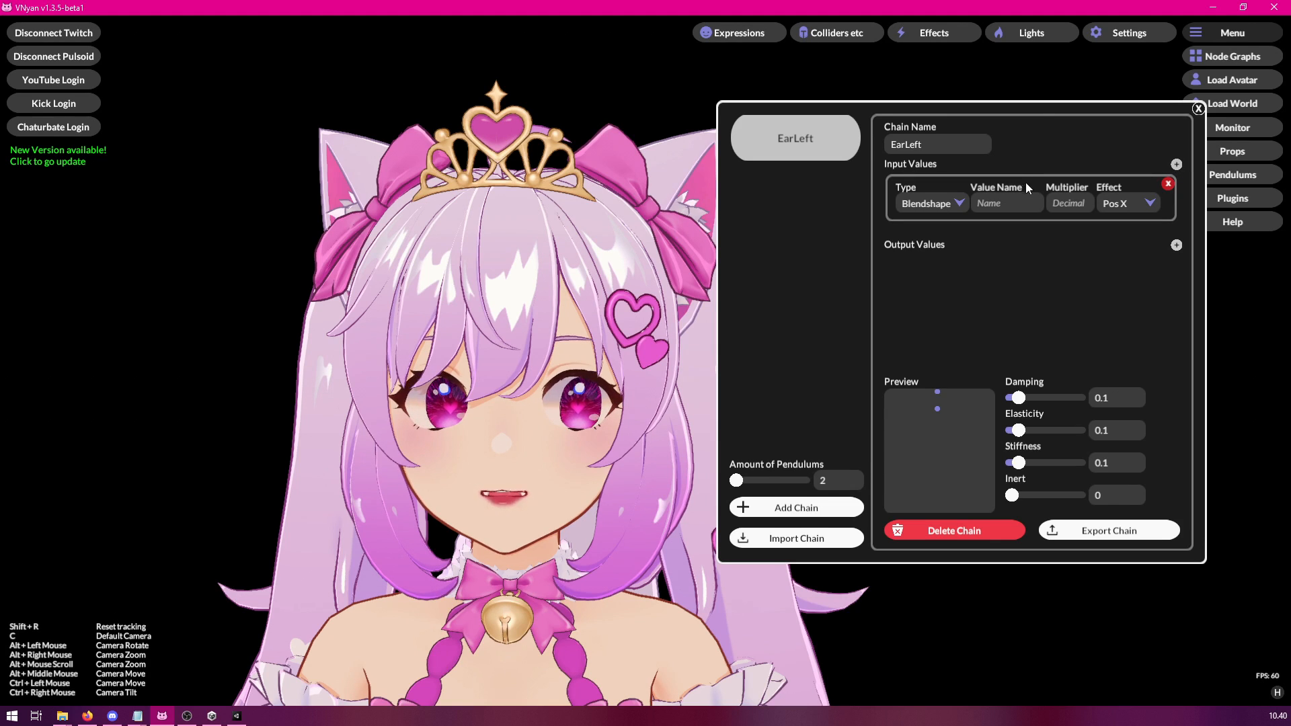
drag(1049, 110, 1000, 135)
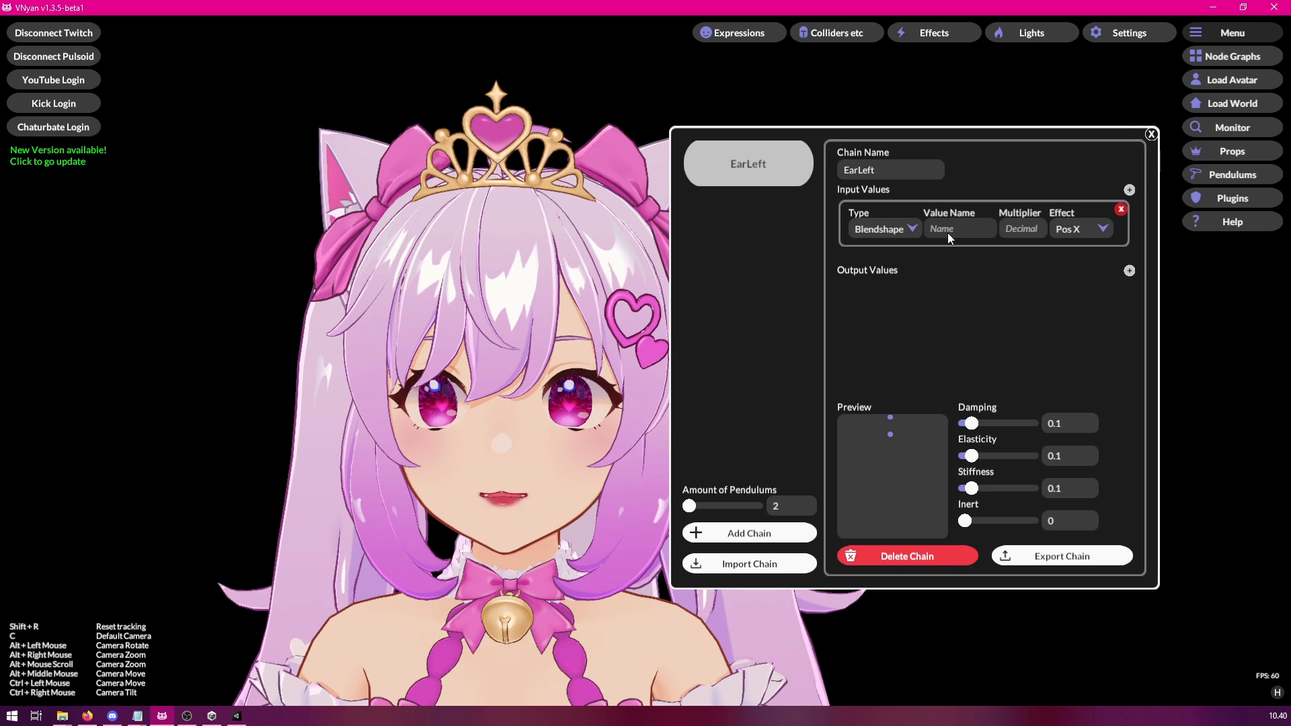
click(1220, 129)
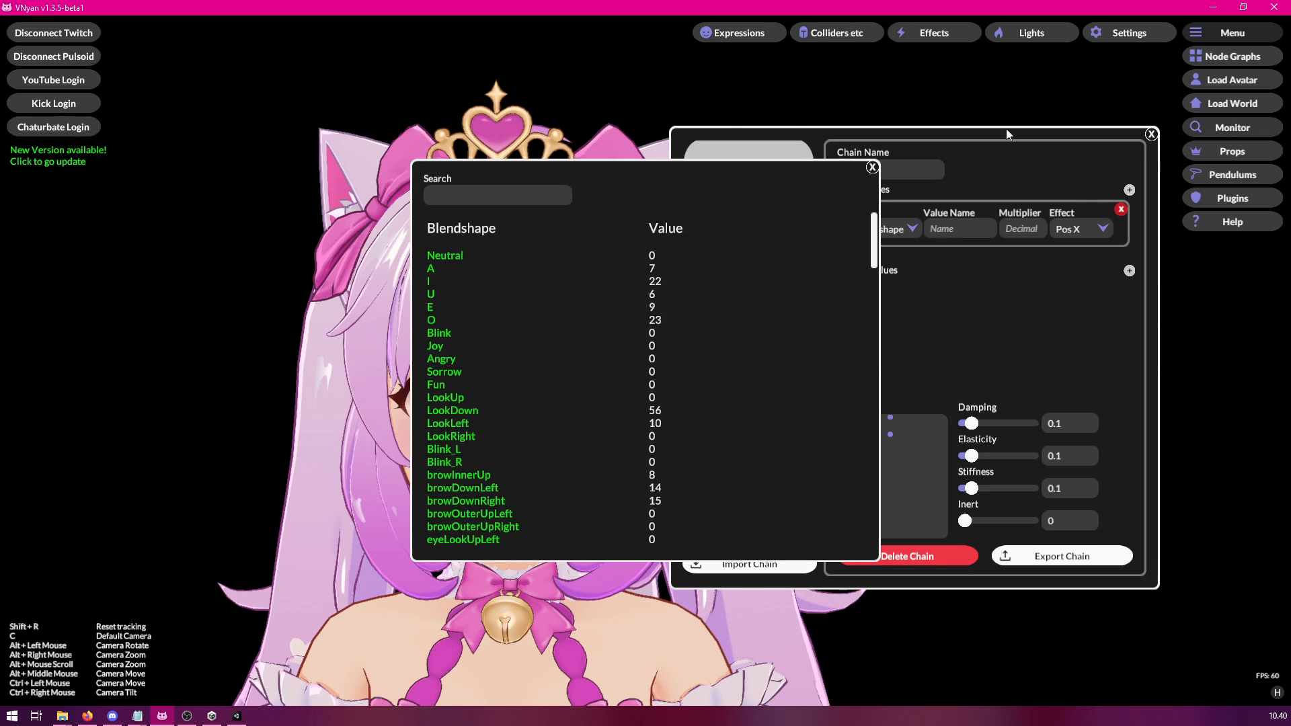
drag(716, 179, 358, 159)
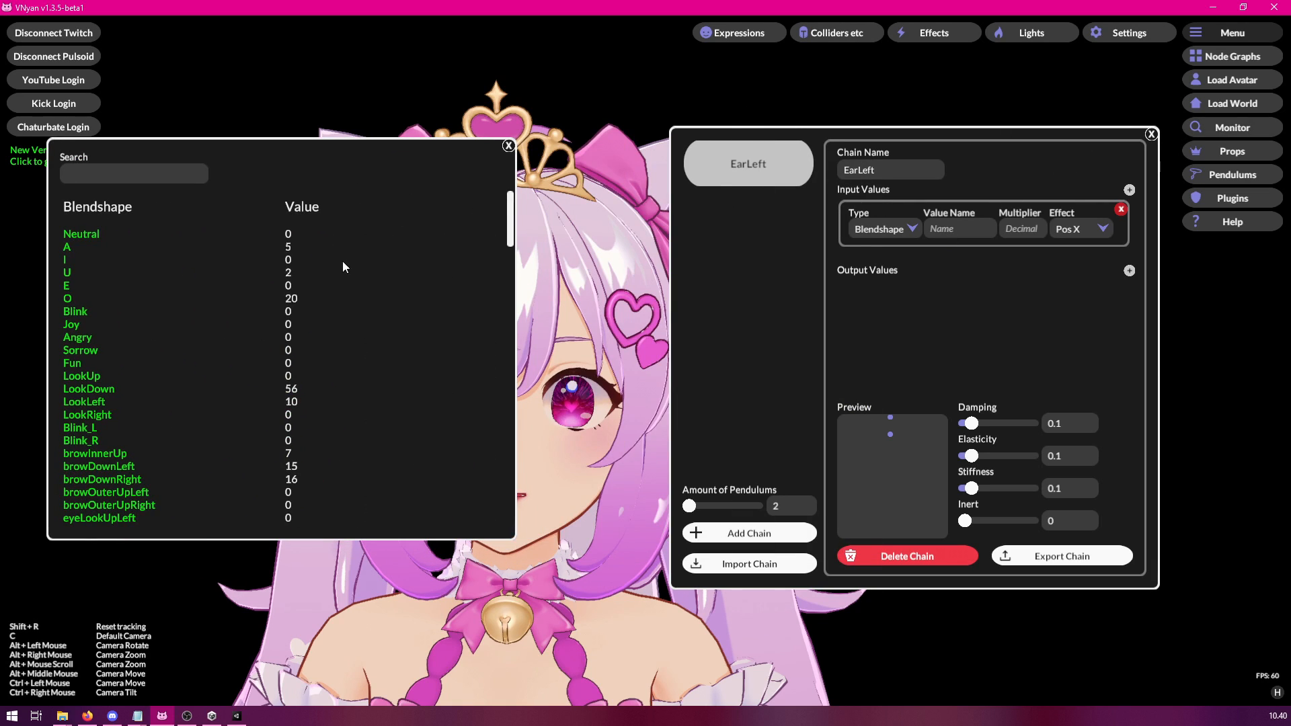
scroll(325, 417, down, 6)
drag(323, 441, 342, 240)
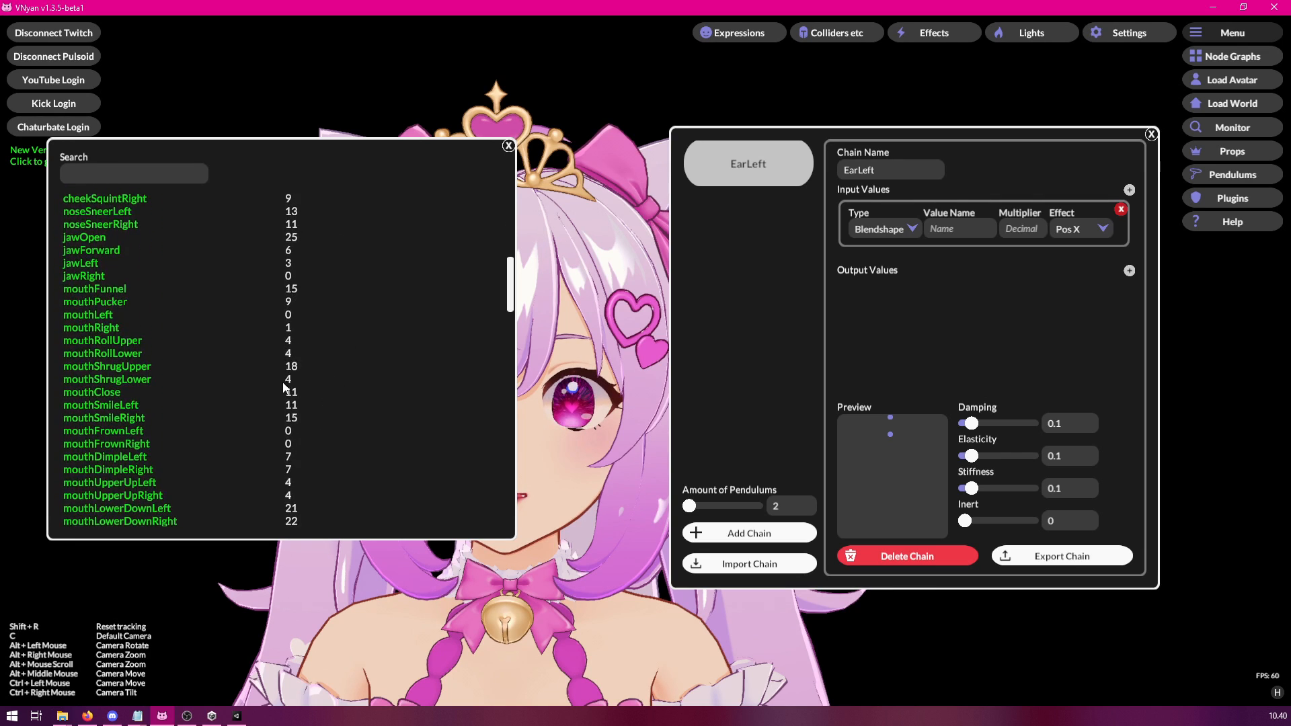
Search the monitored blendshapes for blink and set the input's value name to eyeBlinkLeft.
click(129, 176)
text(blink)
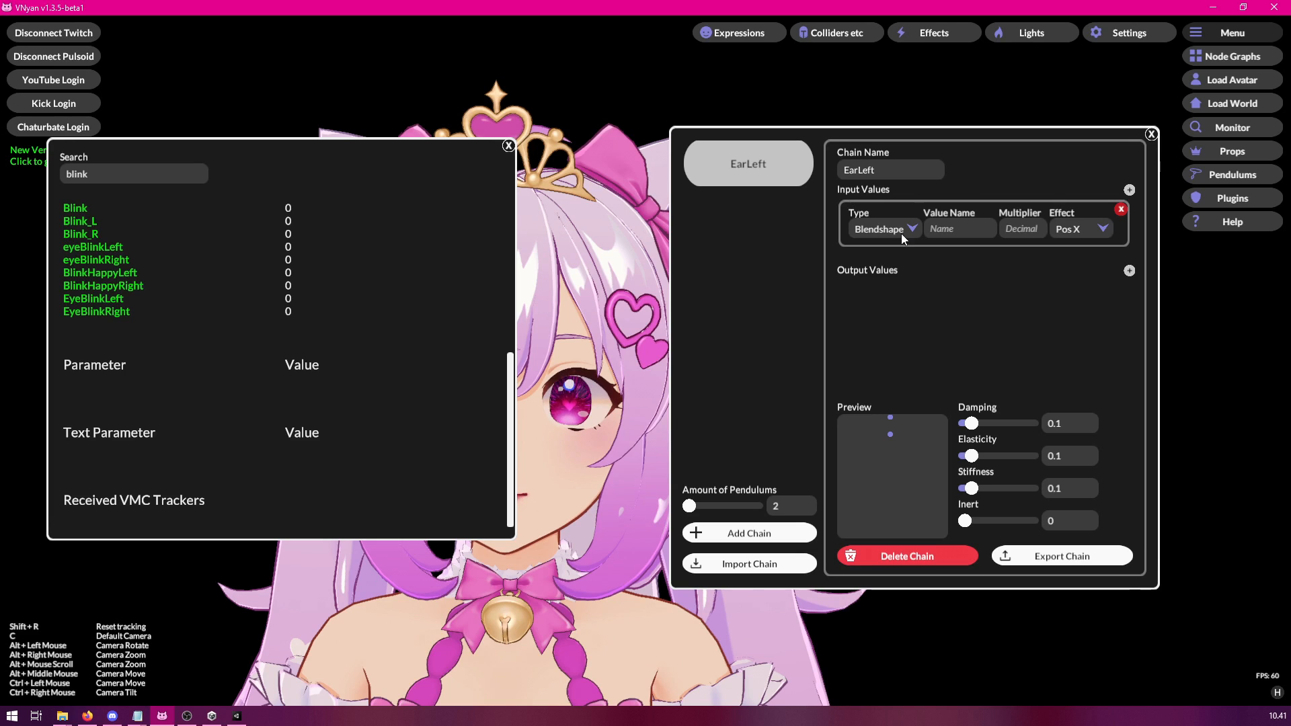
click(957, 229)
text(eyeBlinkLeft)
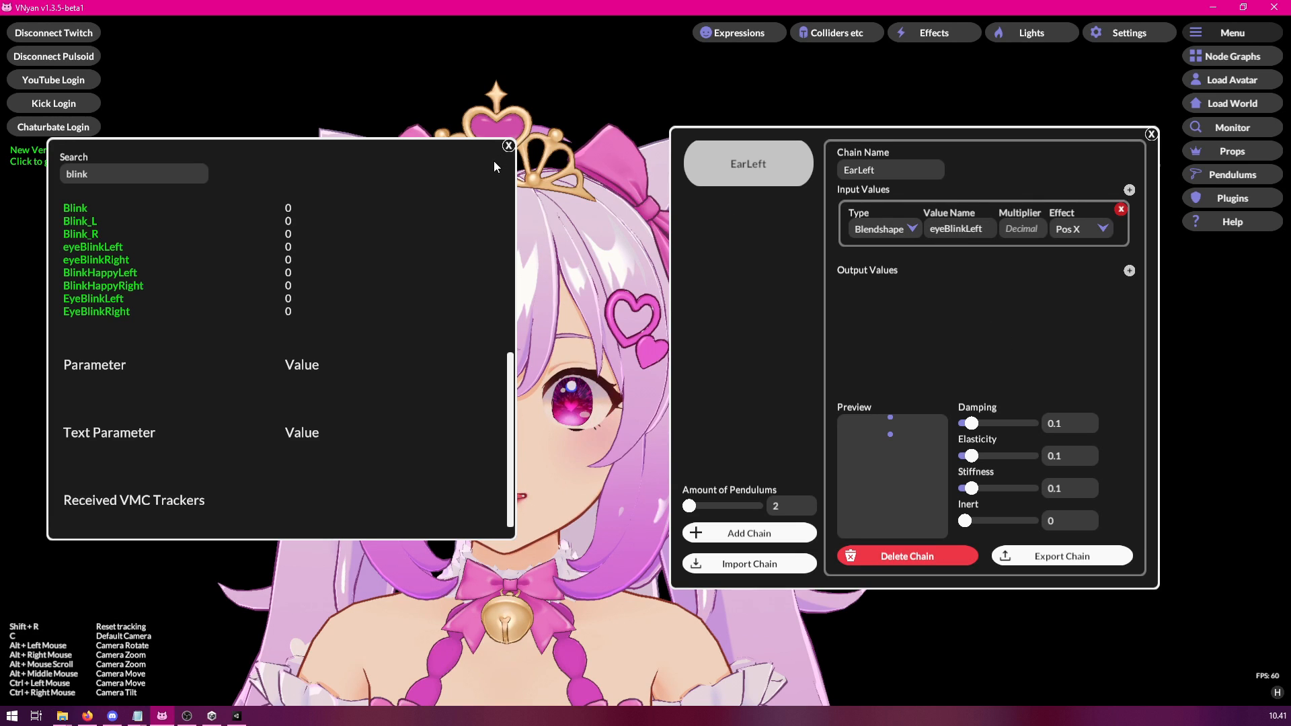
click(509, 145)
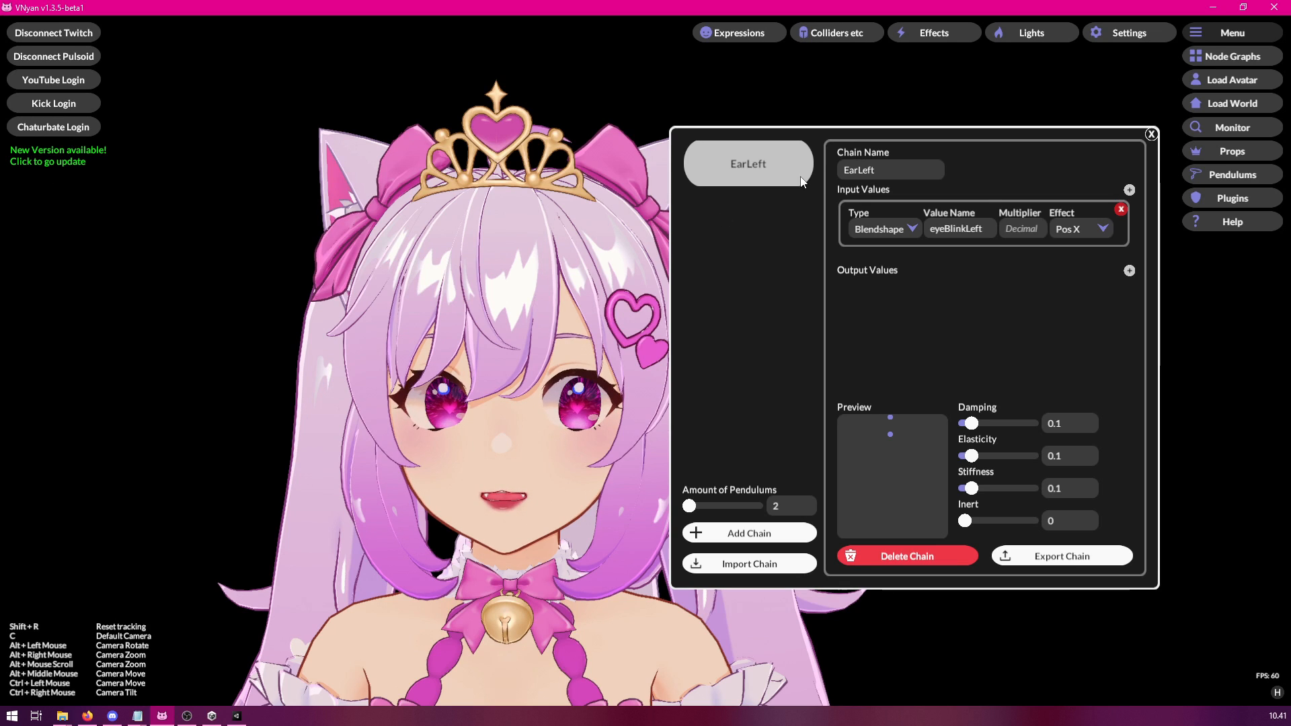
Set the eyeBlinkLeft input's effect to Angle and its multiplier to 100.
drag(892, 134, 937, 127)
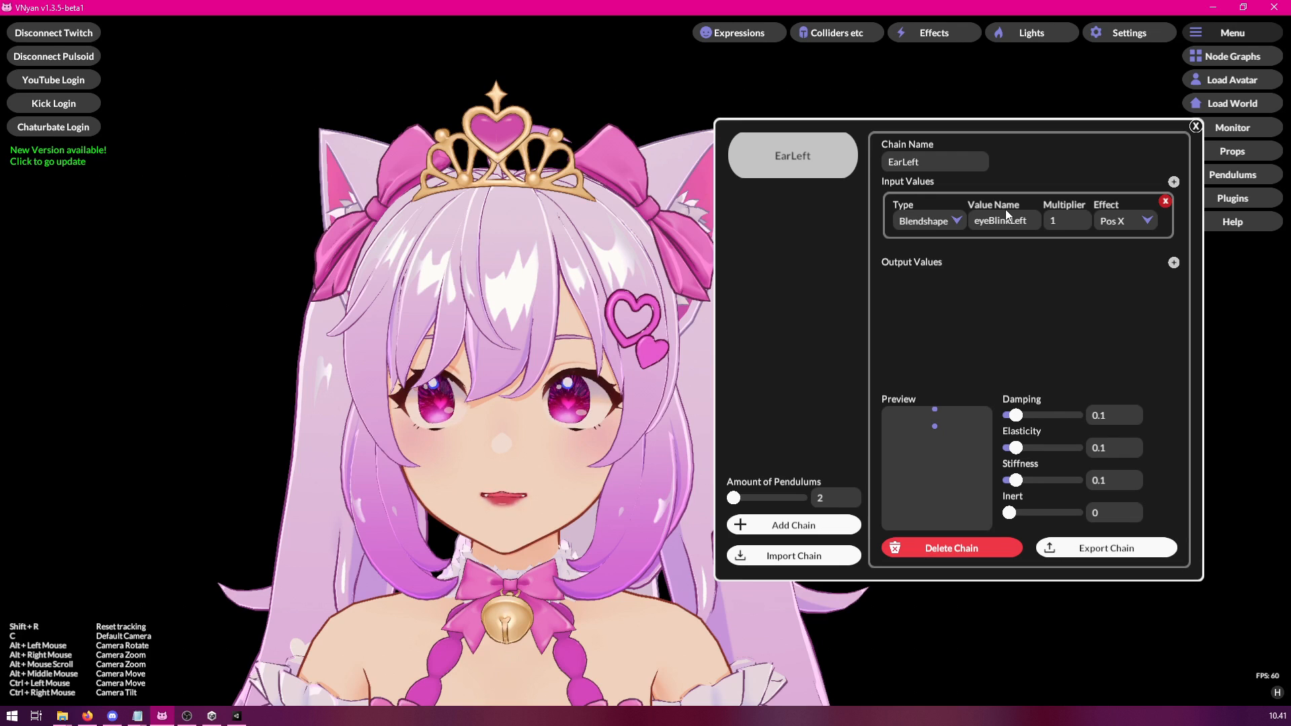
click(1123, 225)
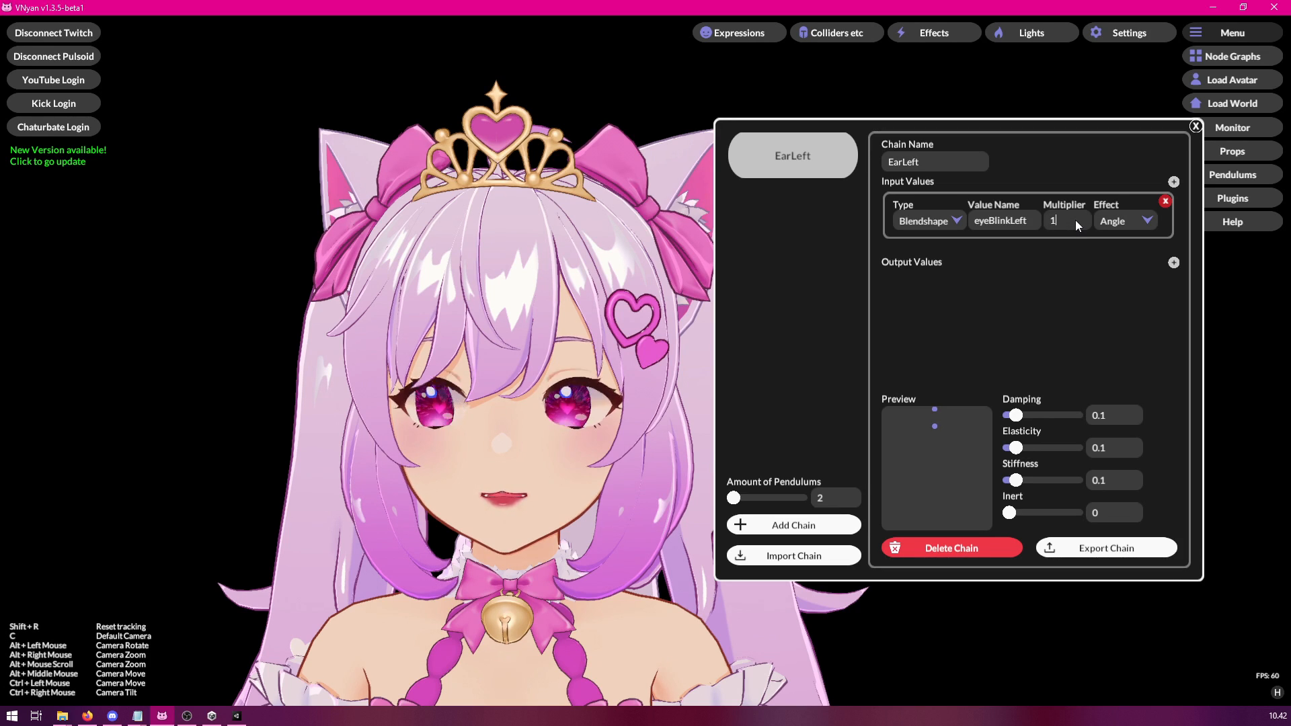
text(00)
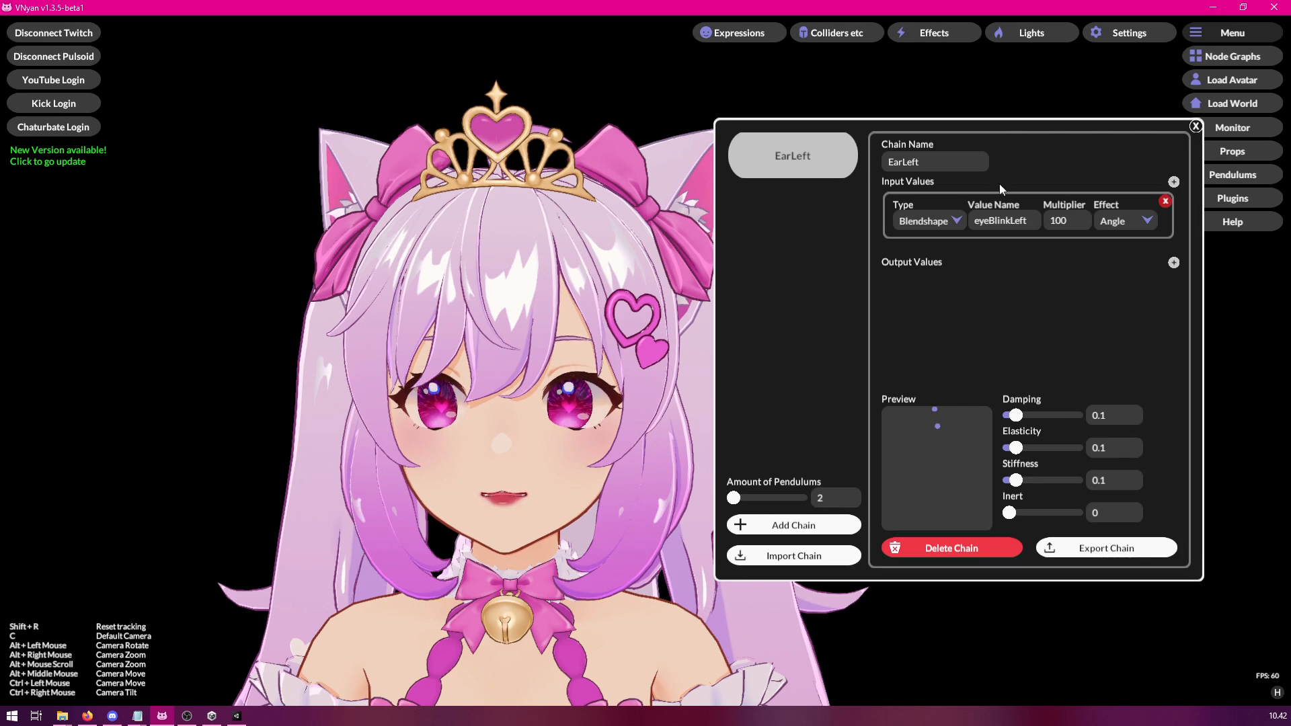
Add an output value to the EarLeft chain with bone number 2, multiplier 1 and offset 0.
drag(1014, 139, 1058, 121)
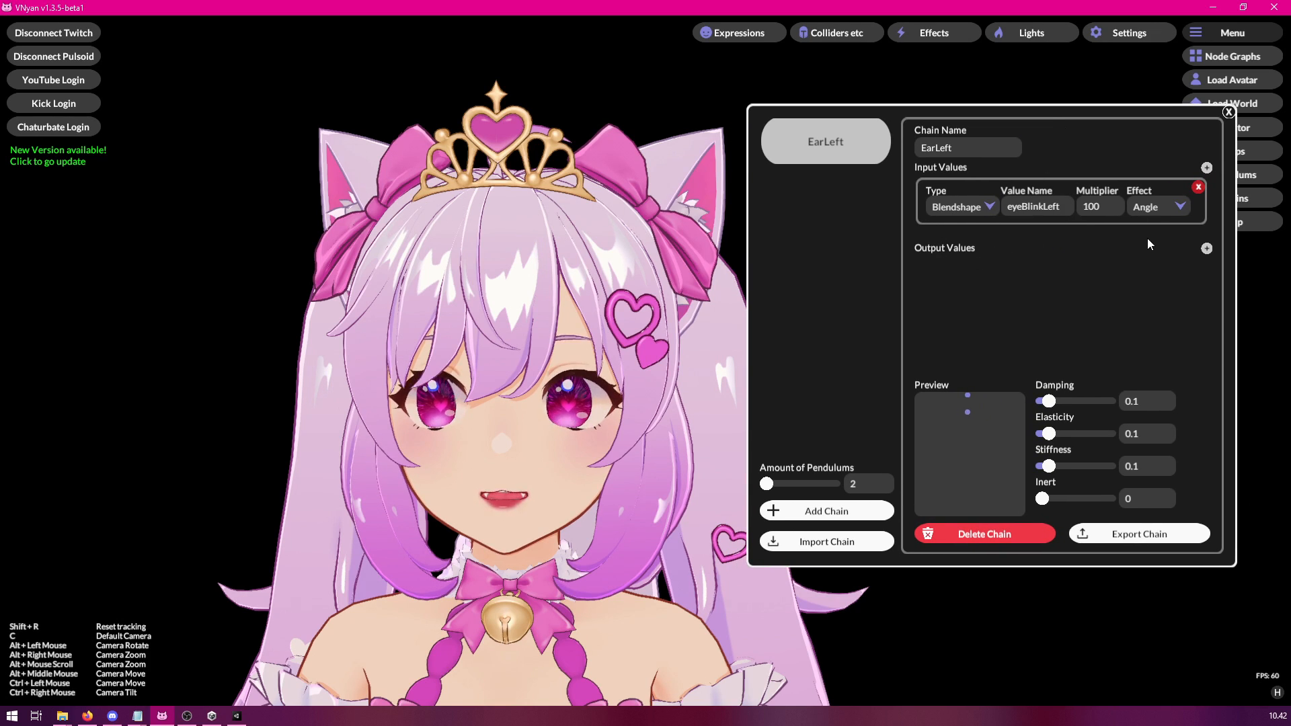
click(1208, 250)
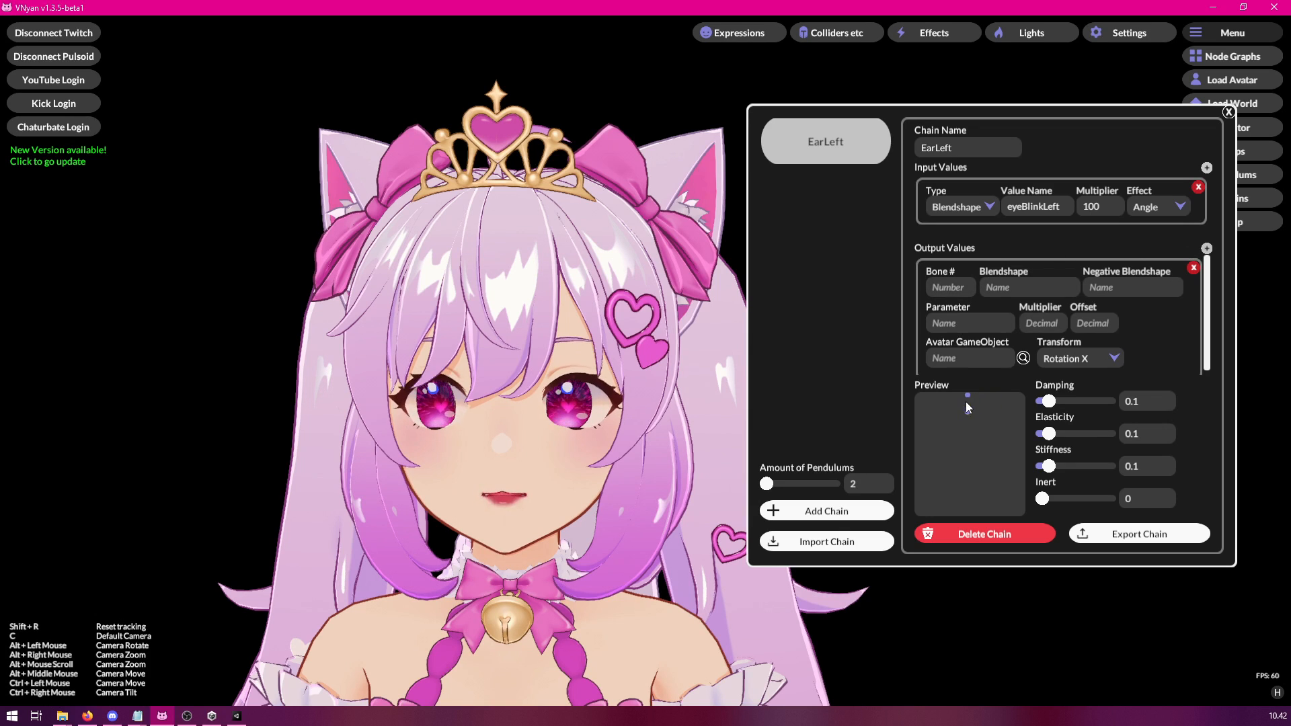
text(2)
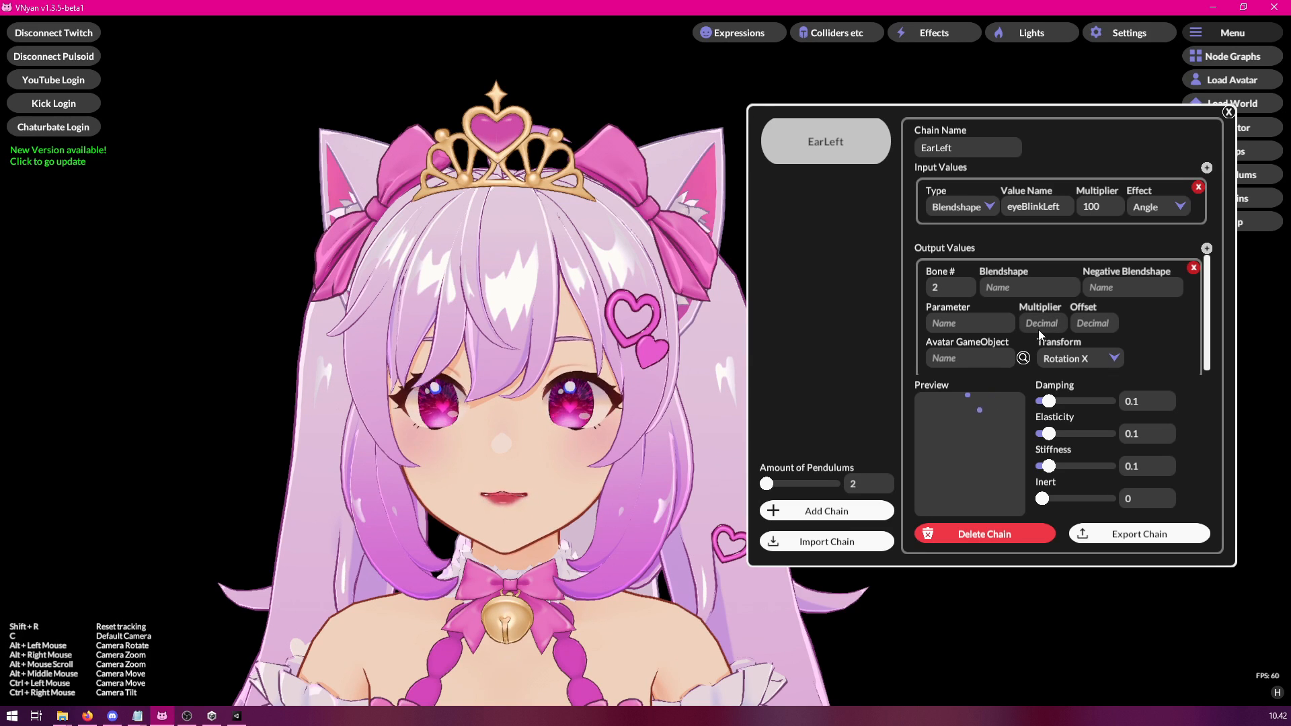
click(1093, 322)
text(0)
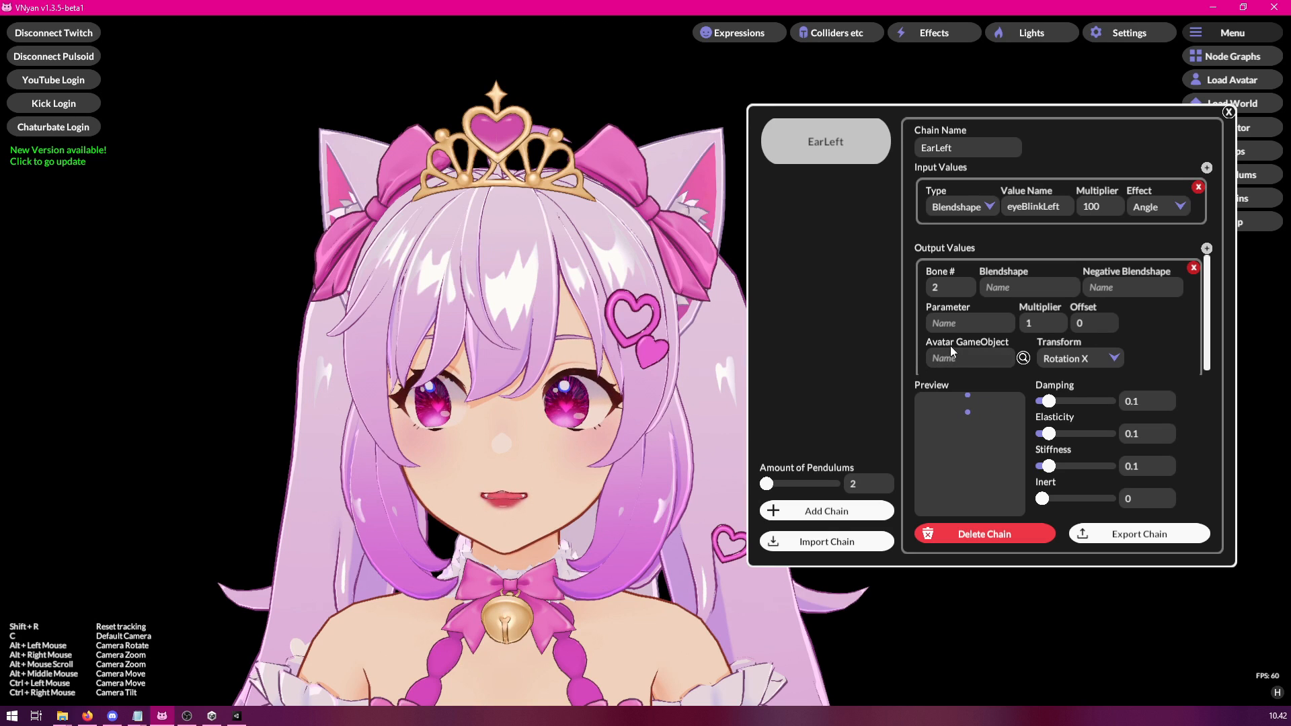
Assign EarControl_L as the output's avatar GameObject and set the output multiplier to 10.
scroll(1142, 316, down, 1)
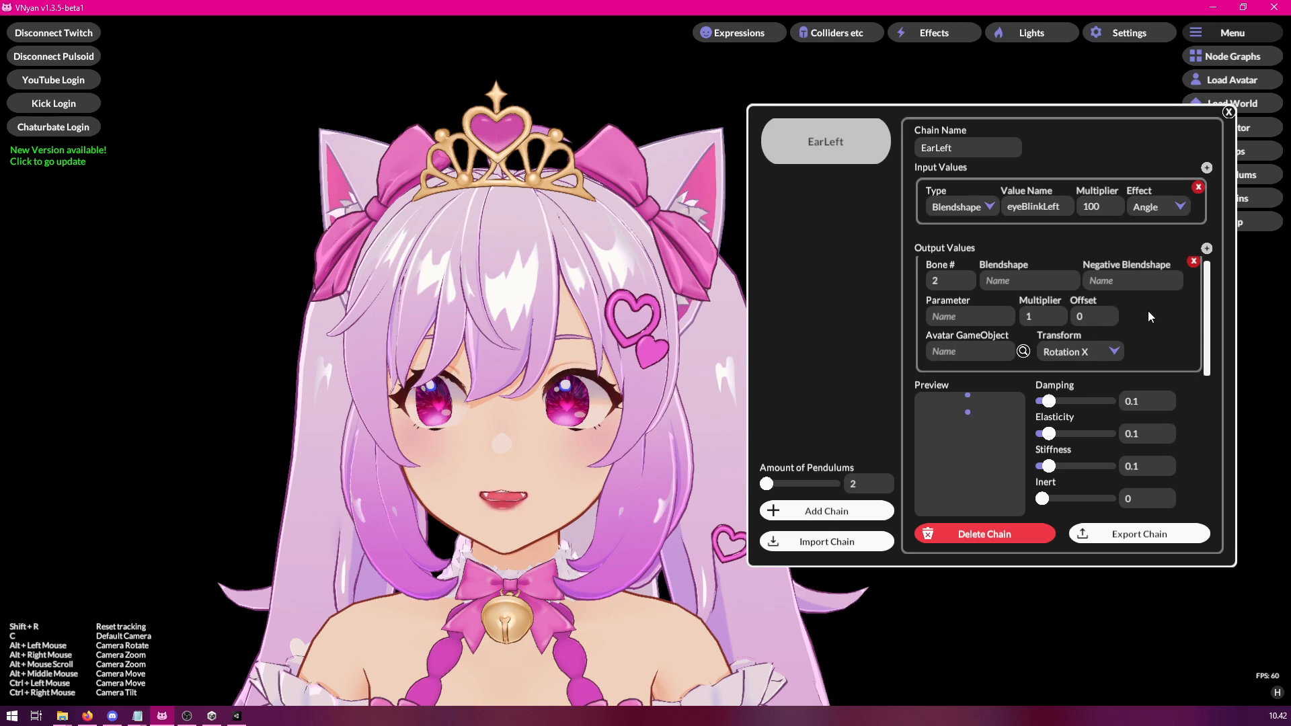
click(1024, 352)
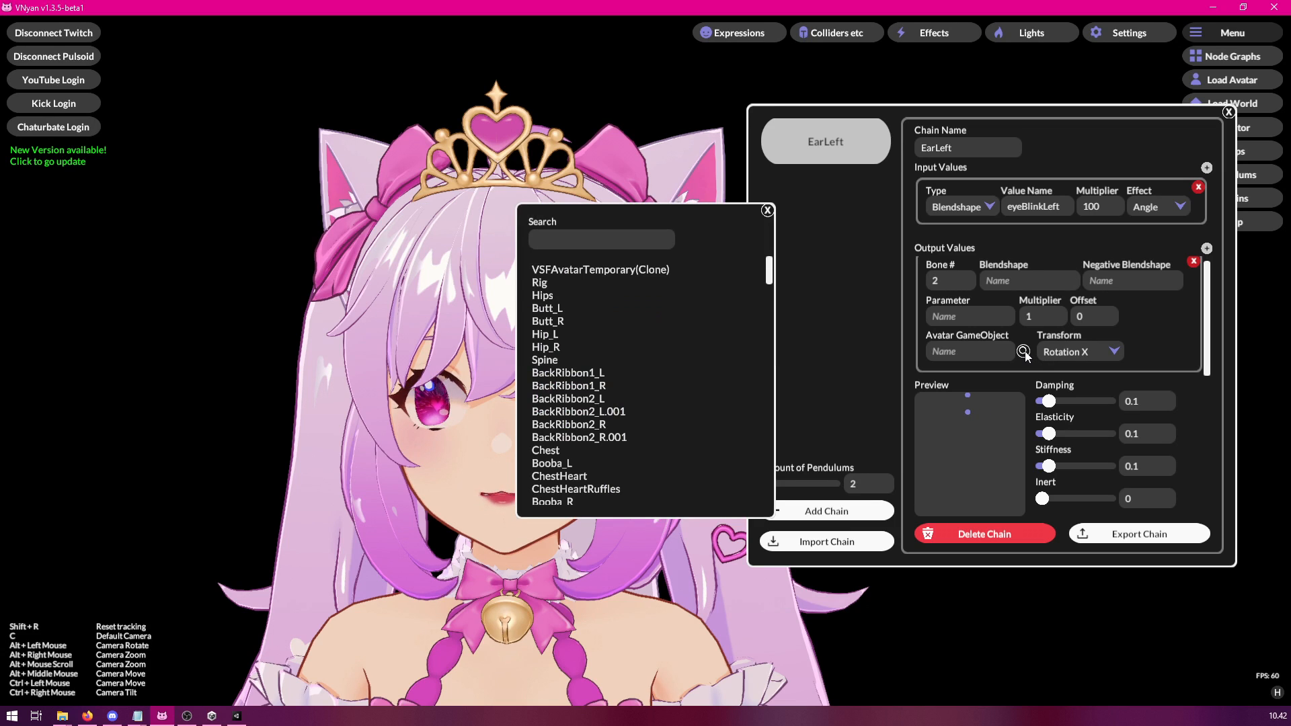
text(ear)
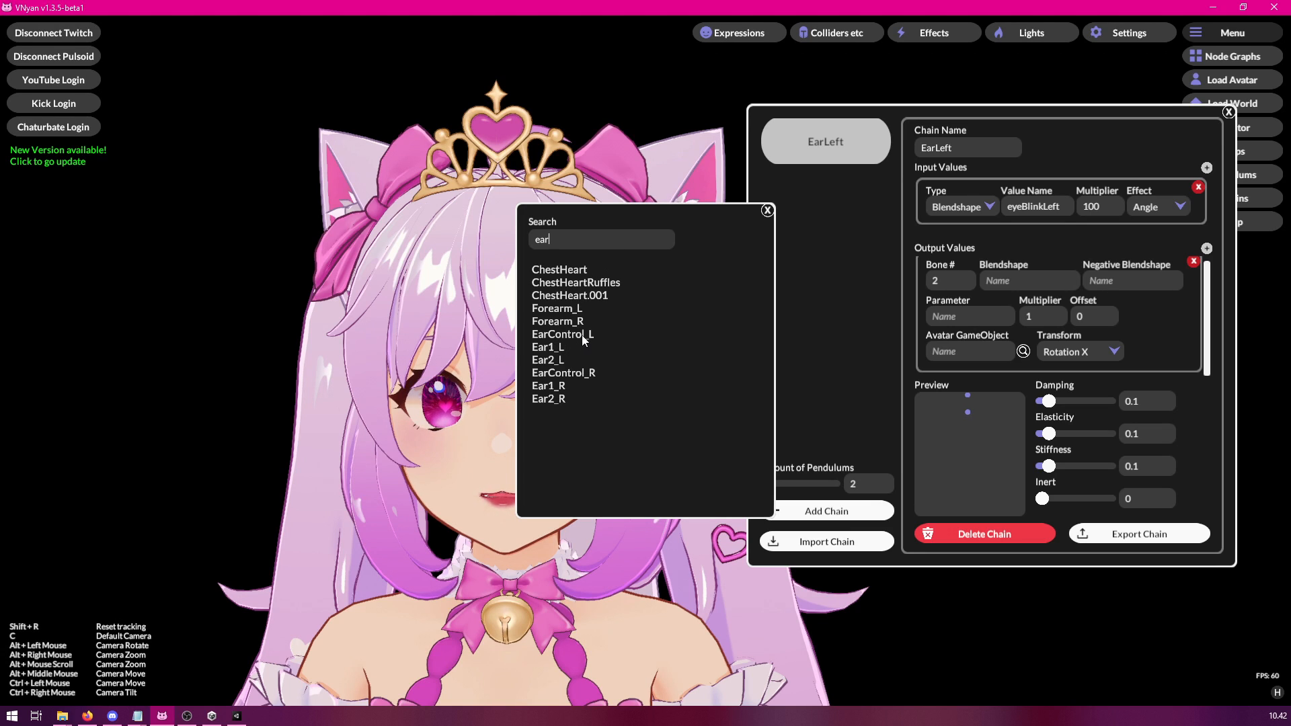
click(581, 335)
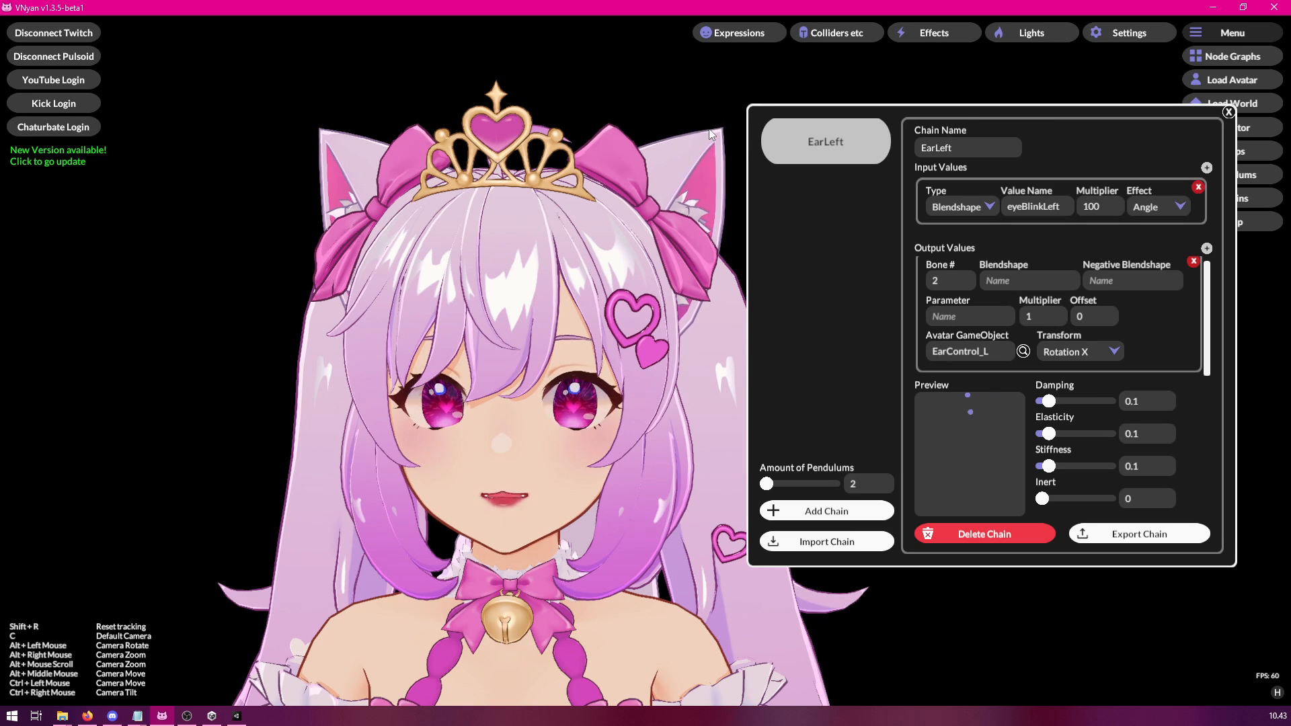
click(1050, 312)
text(0)
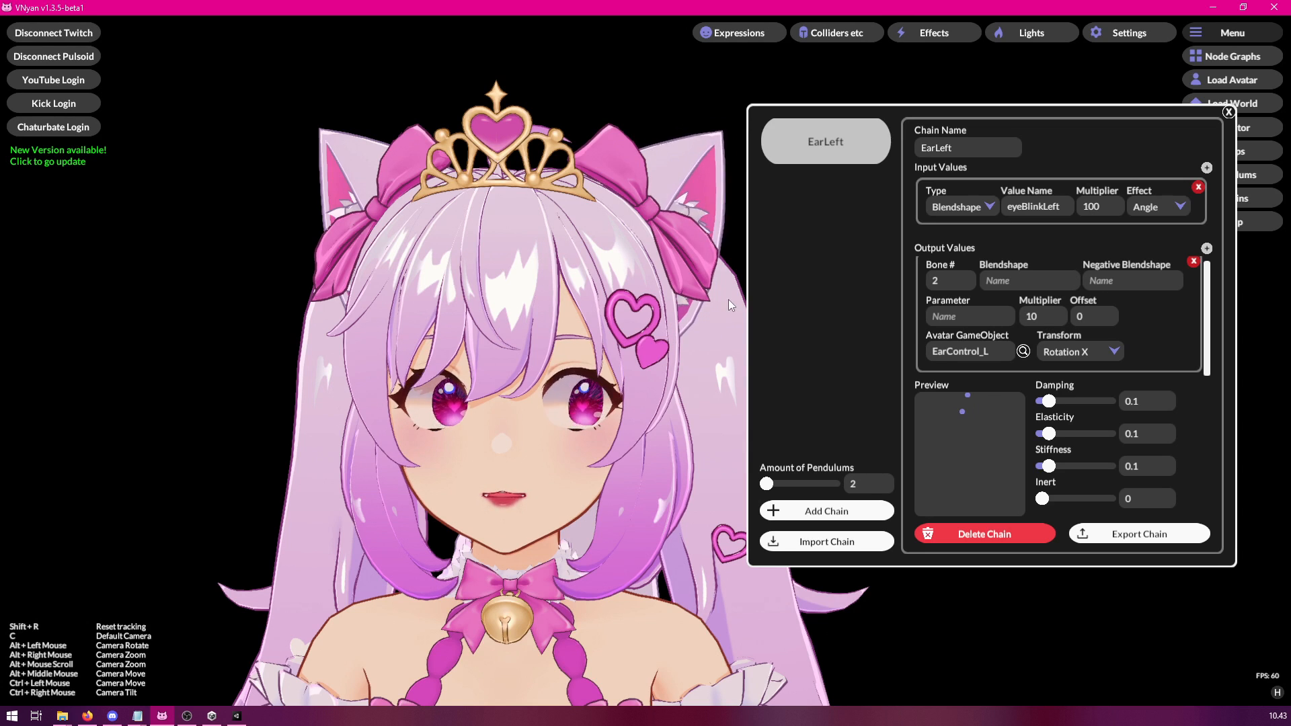
Try Rotation Y as the EarControl_L output's transform, settle on Rotation Z, and set the output multiplier to 20.
alt+drag(666, 312, 478, 315)
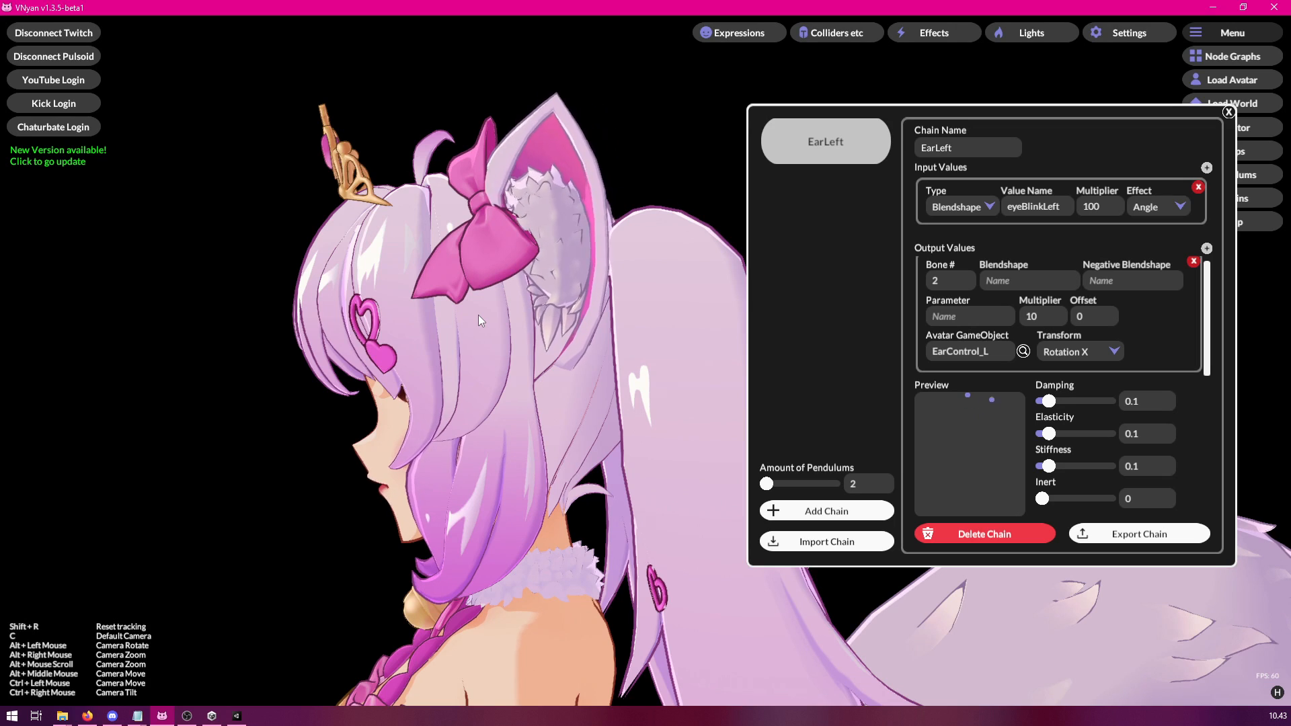
alt+drag(409, 296, 701, 302)
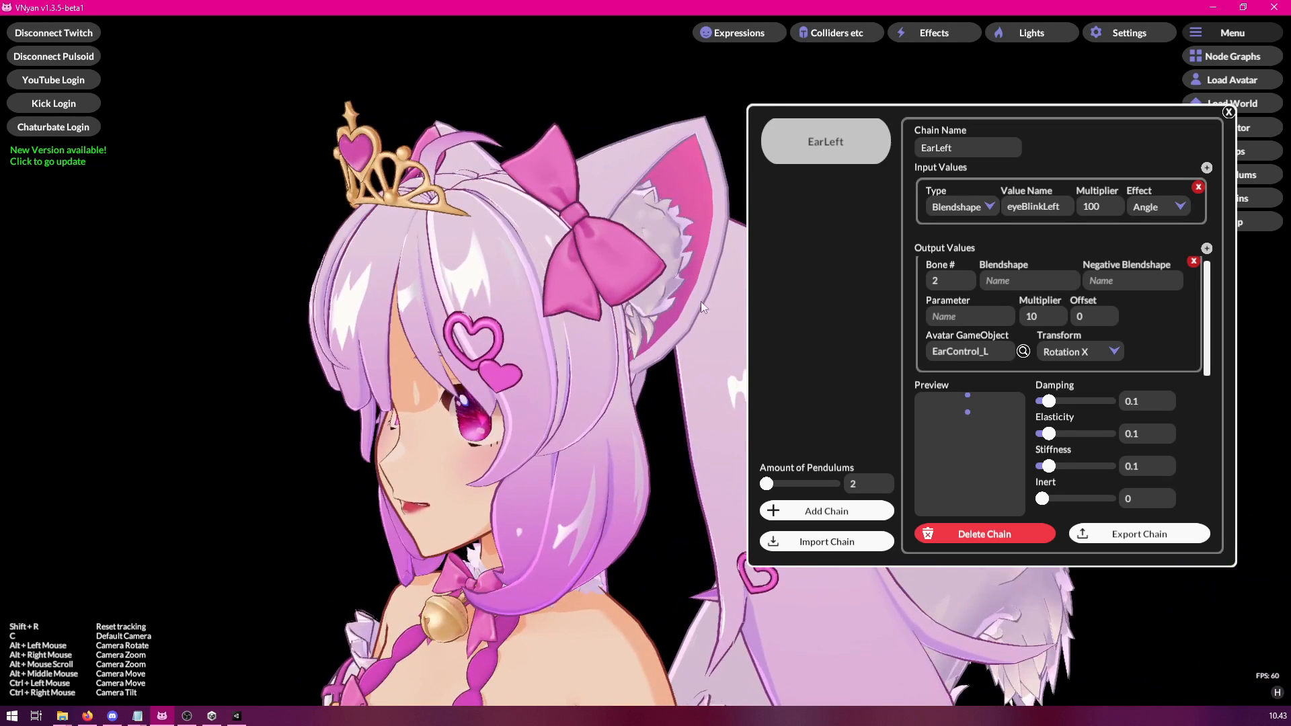
click(1066, 354)
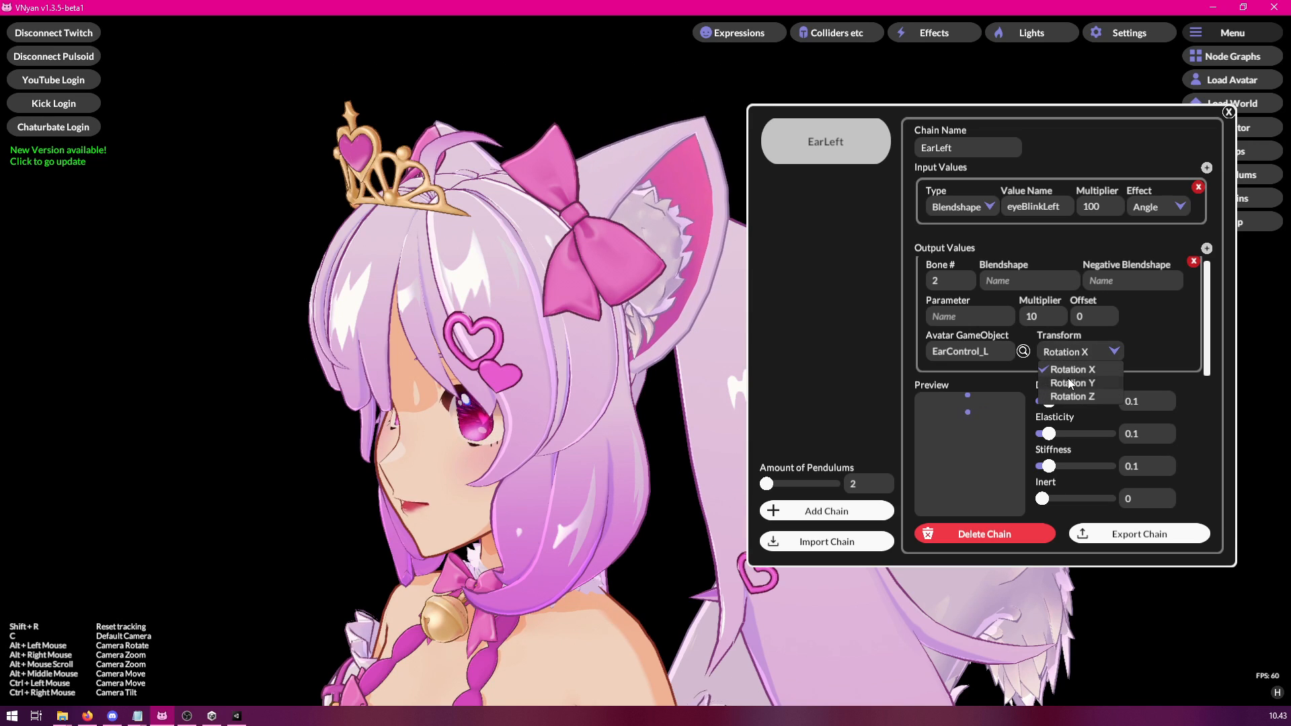
click(1070, 383)
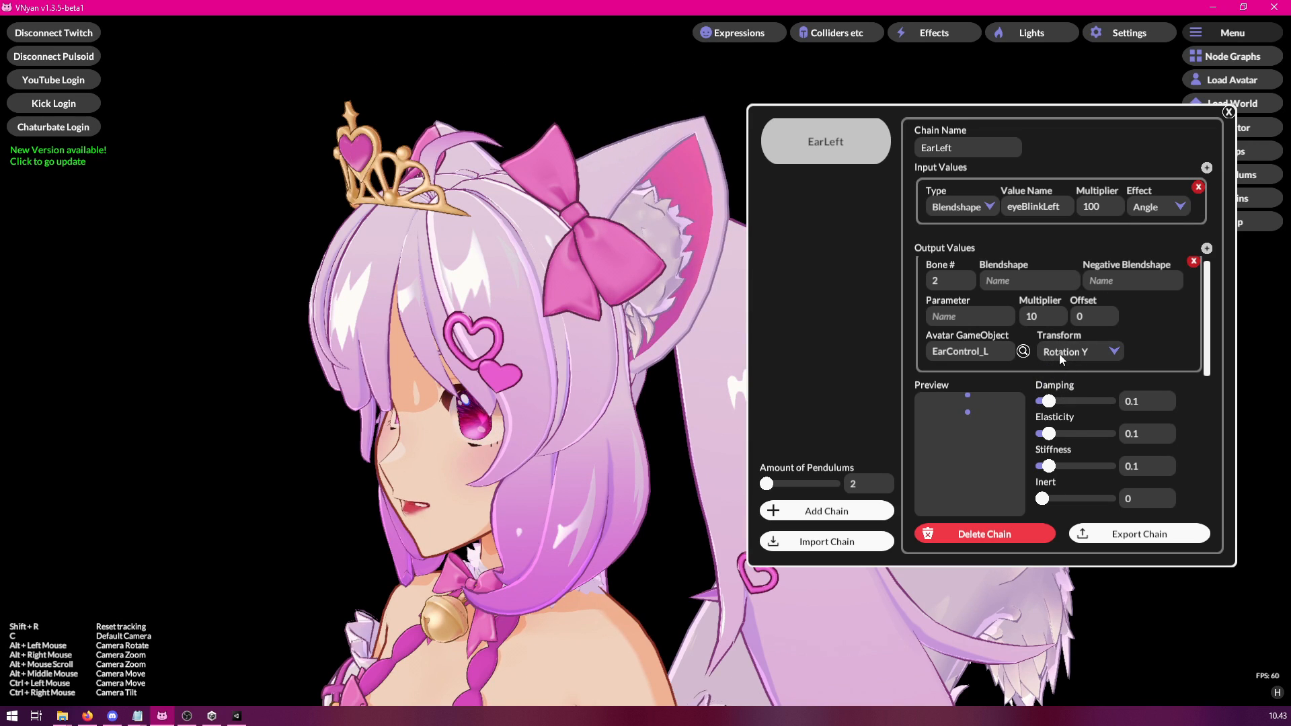
click(1059, 354)
click(1072, 402)
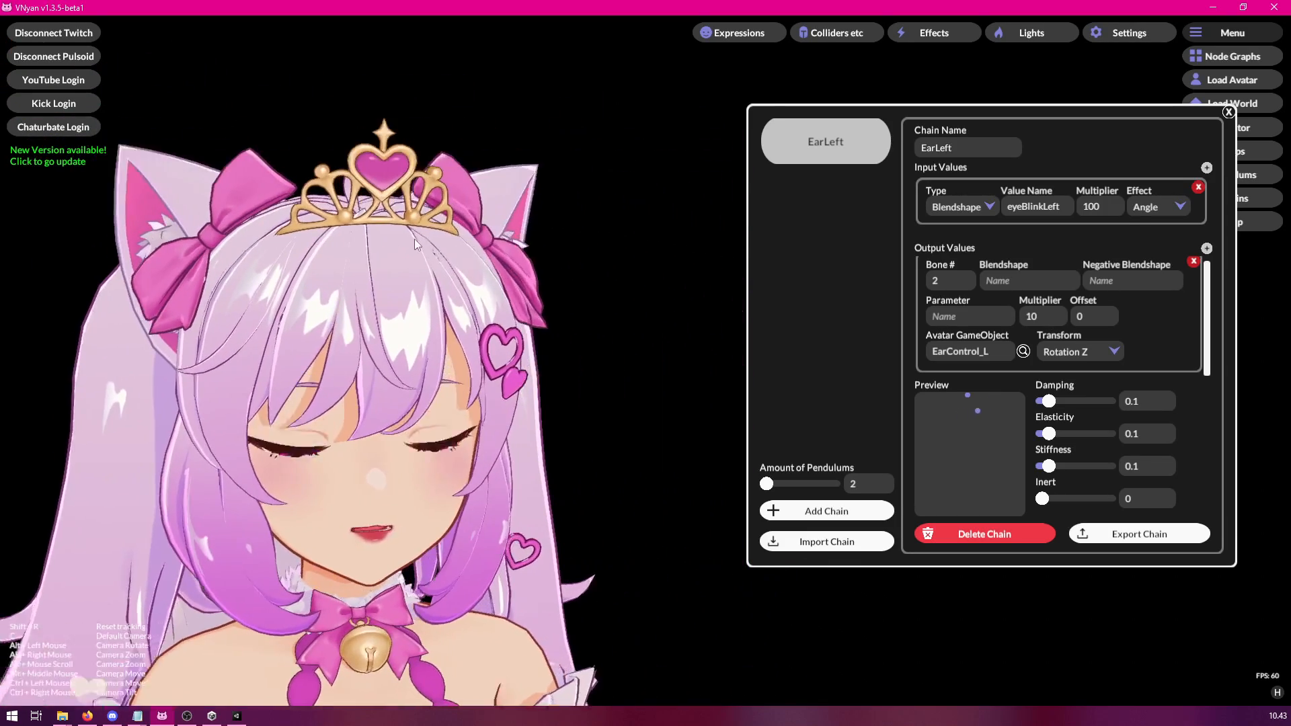
click(1027, 318)
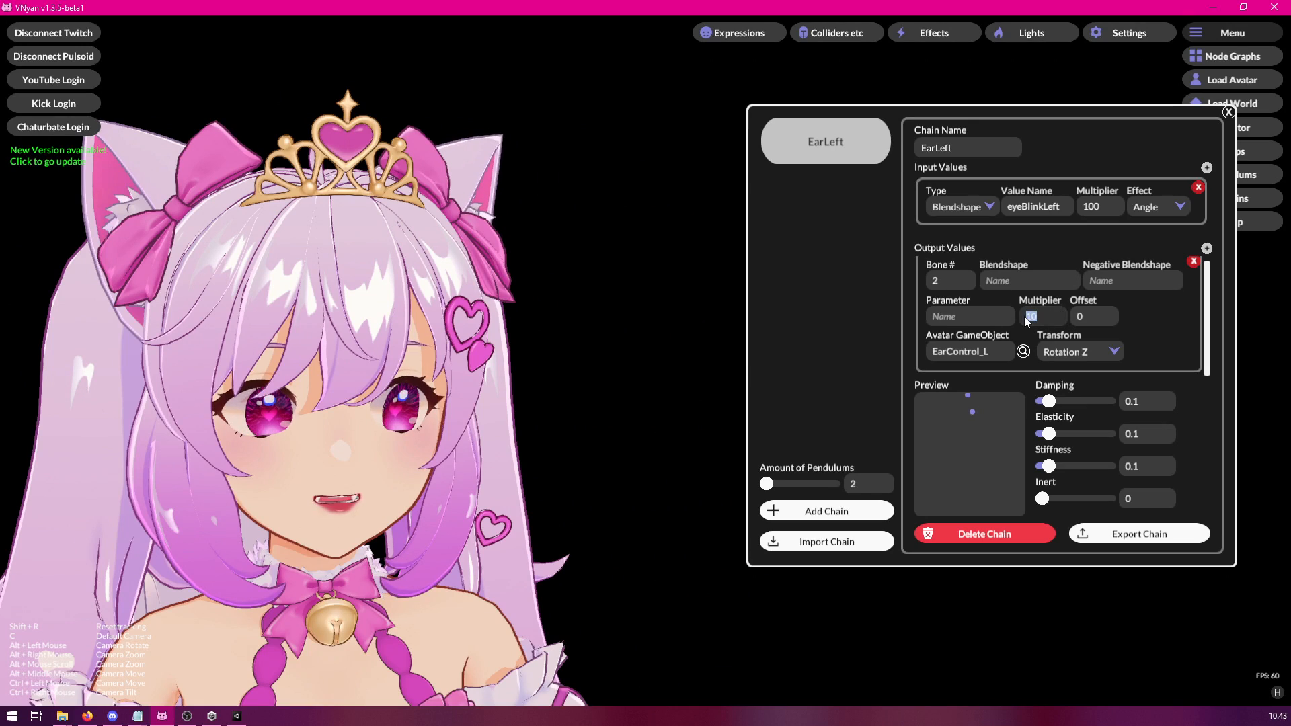
text(20)
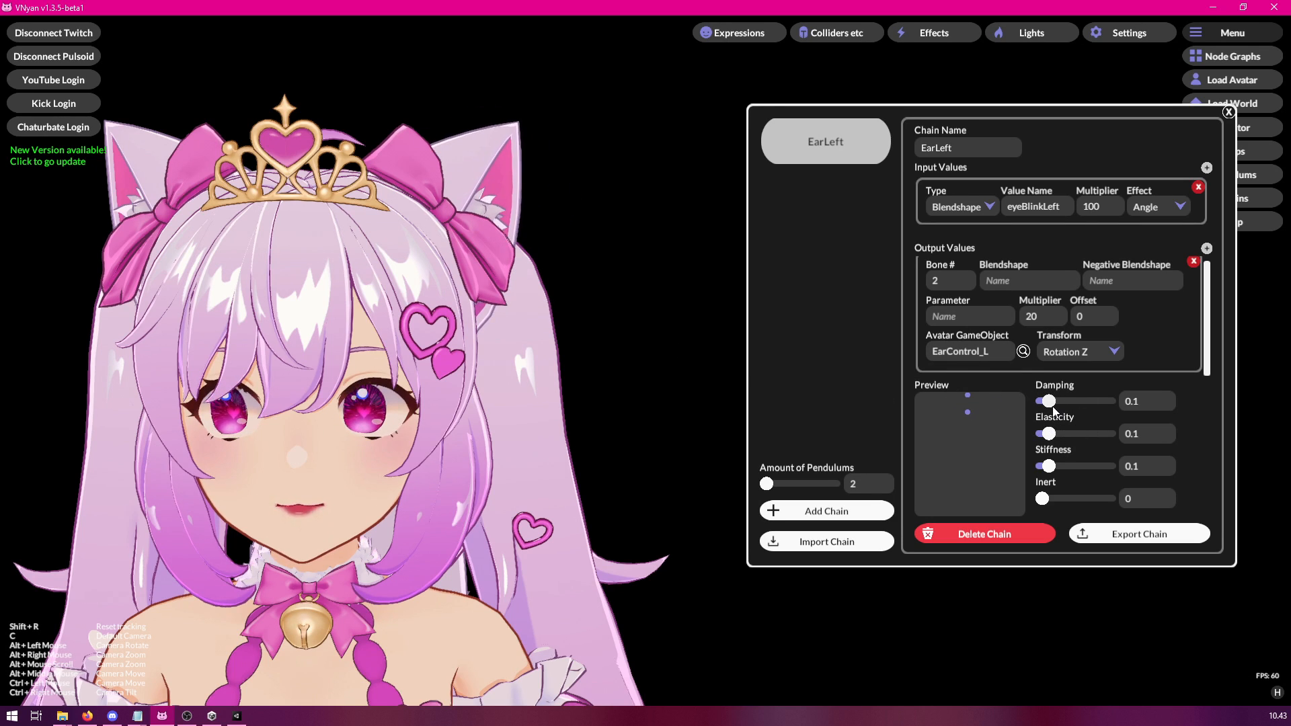
Try damping values of 0 and 0.34 on the EarLeft chain and settle on 0.12.
drag(1048, 405, 1041, 404)
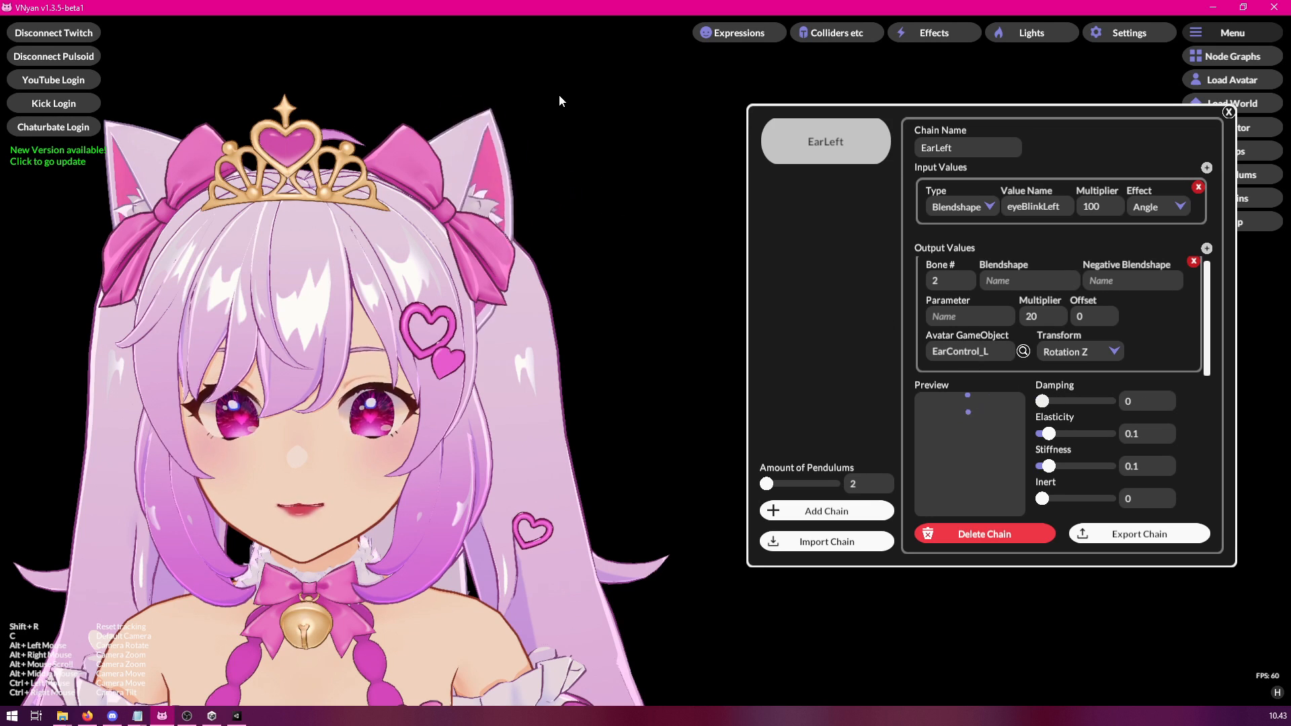
drag(1044, 402, 1067, 404)
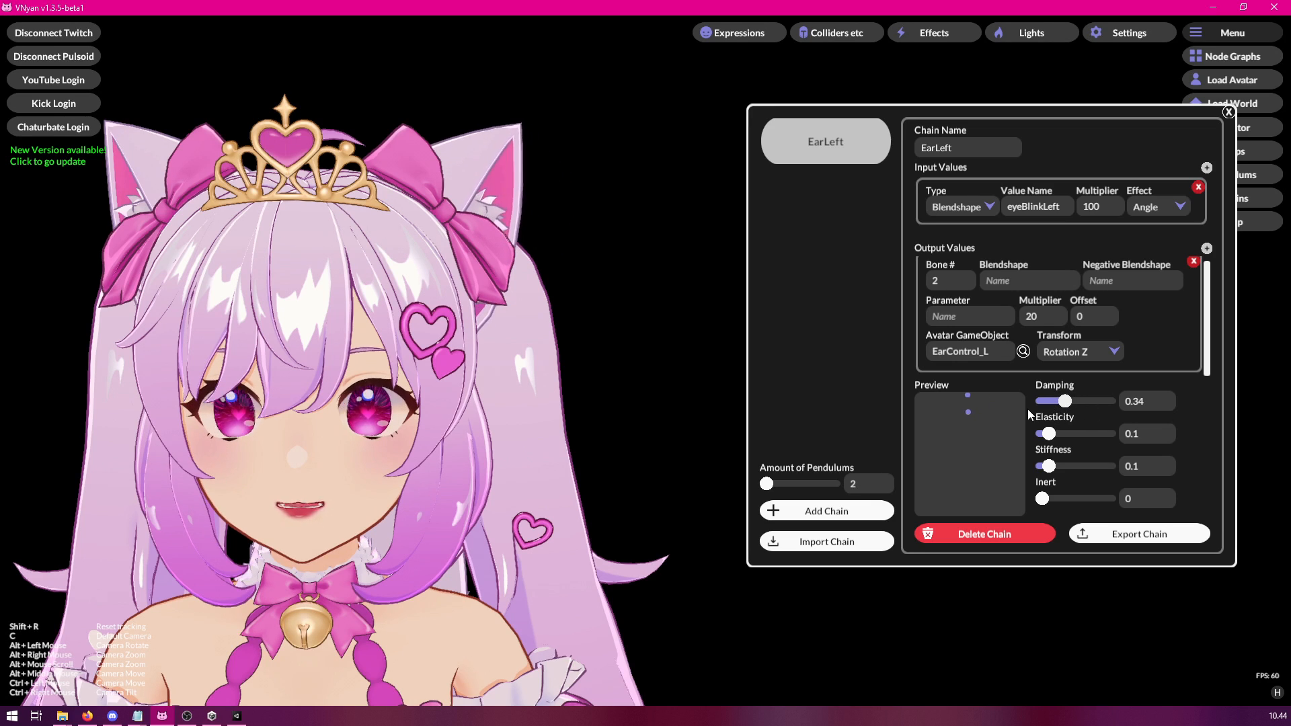
drag(1065, 402, 1050, 401)
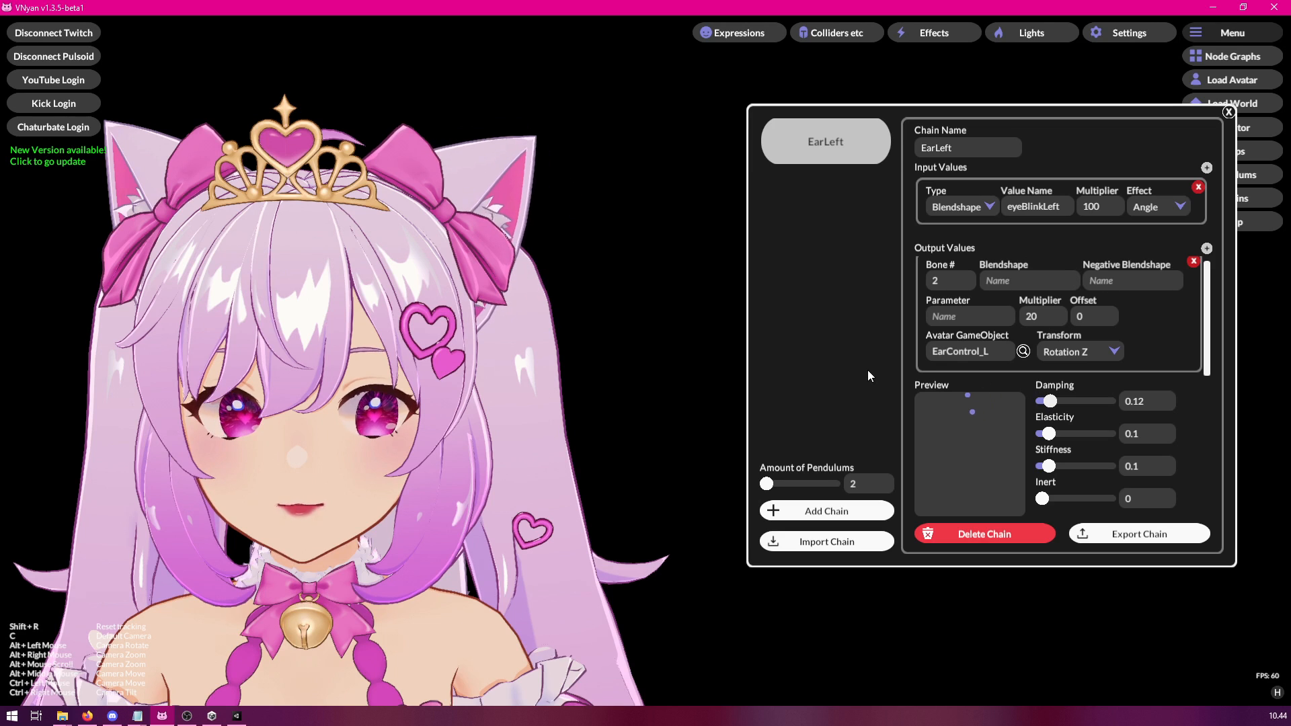